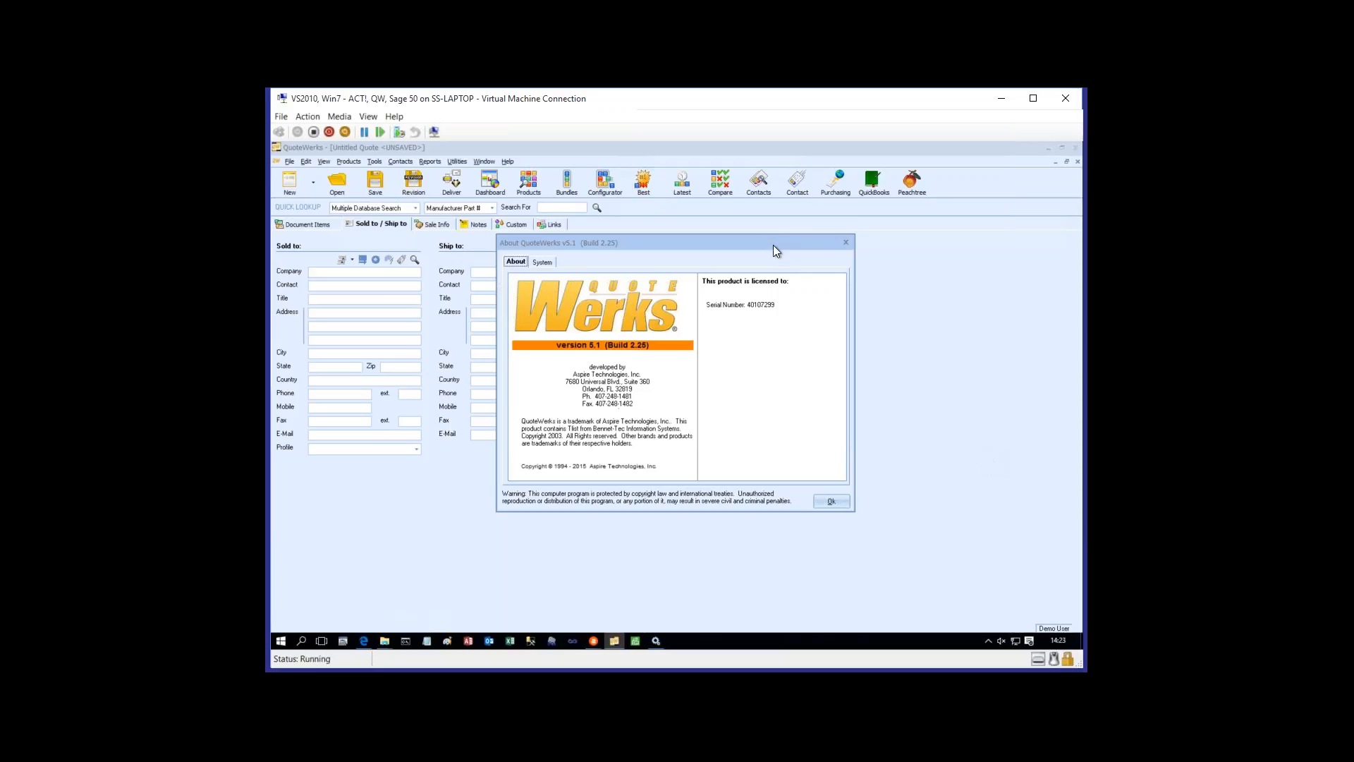
Close the About window and look over the quote's Sale Info, Document Items and Sold to / Ship to sections
left_click_drag(773, 245, 776, 235)
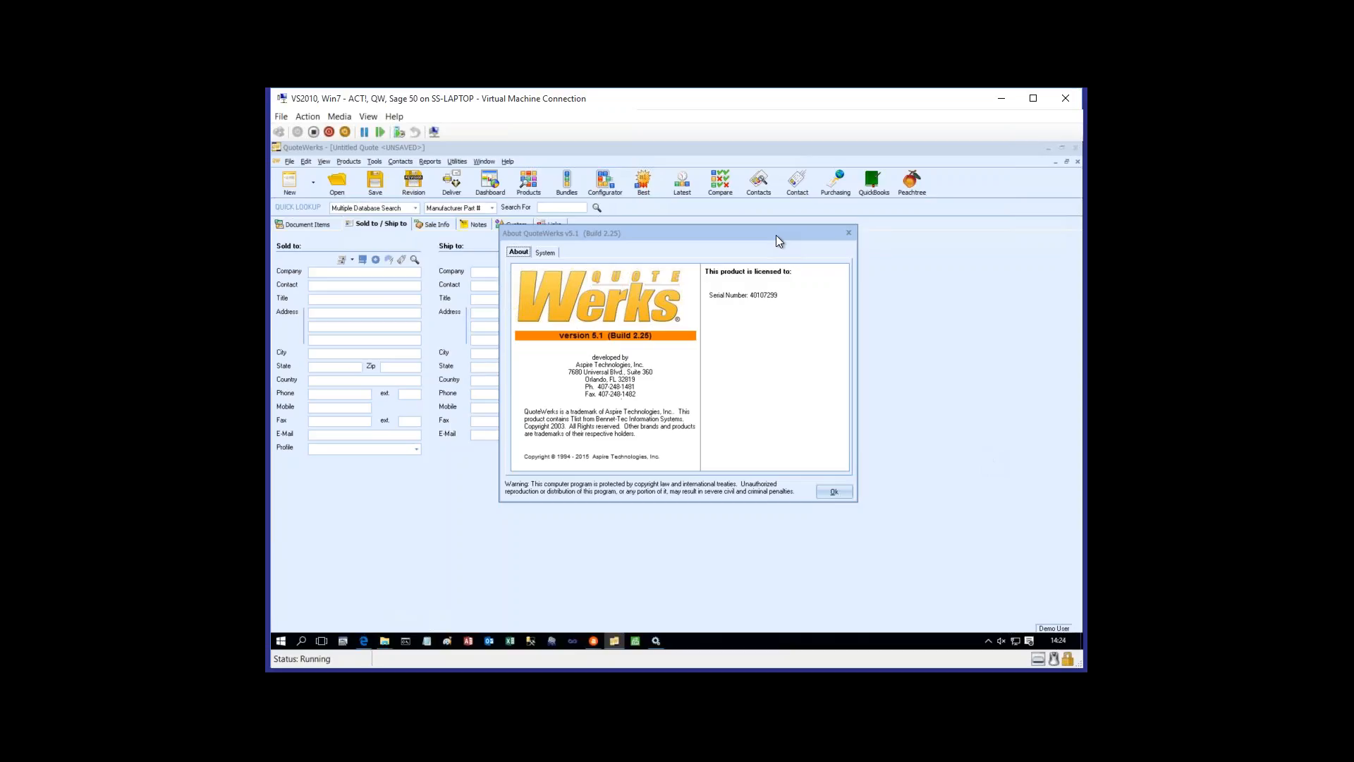
left_click(836, 492)
left_click(432, 225)
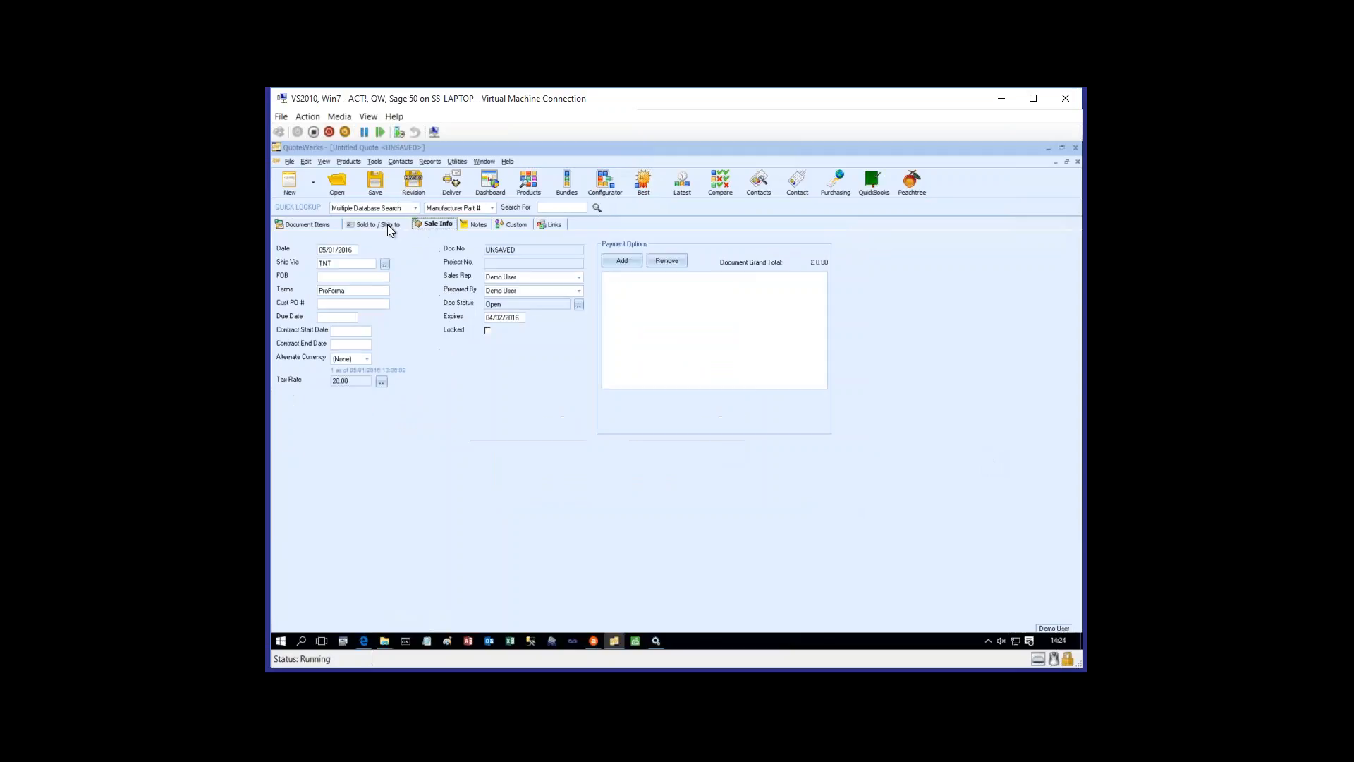
left_click(383, 223)
left_click(311, 223)
left_click(358, 224)
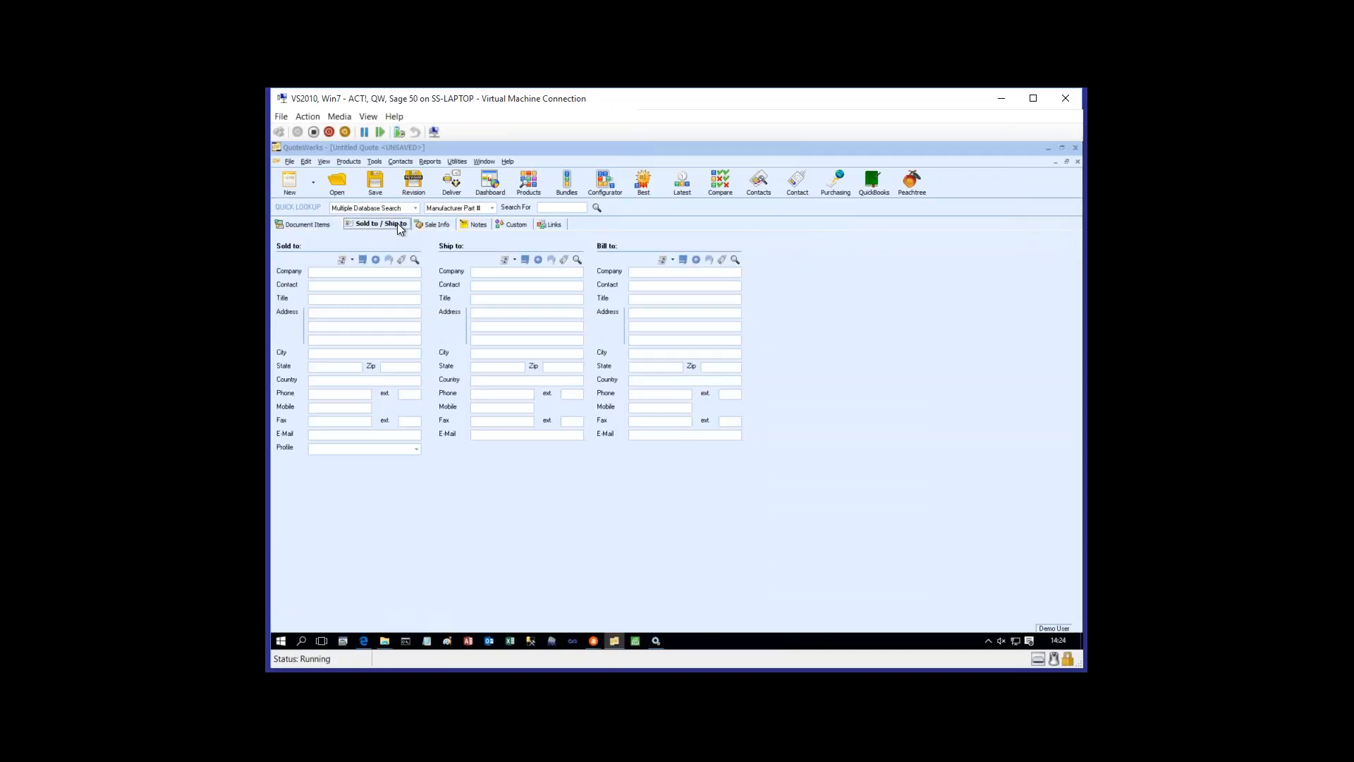
left_click(426, 224)
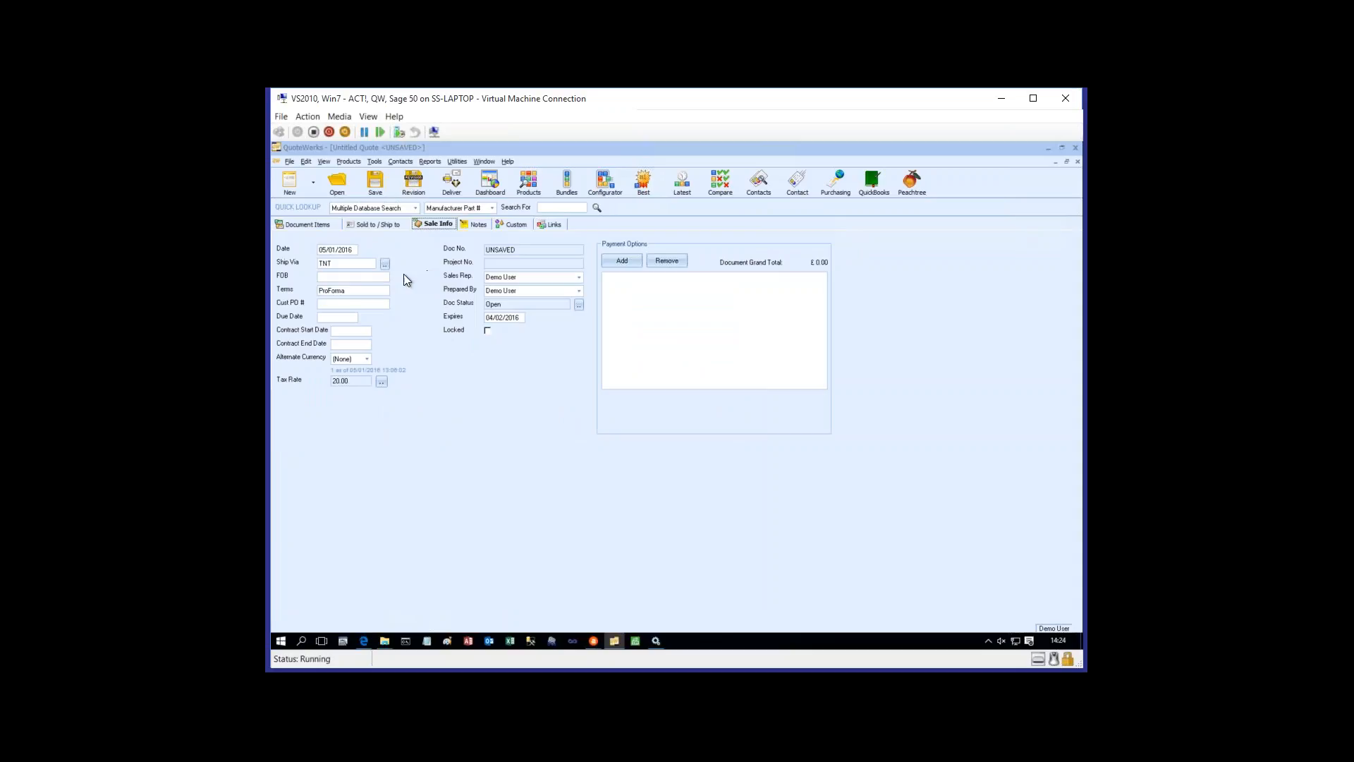
left_click(340, 250)
left_click(373, 225)
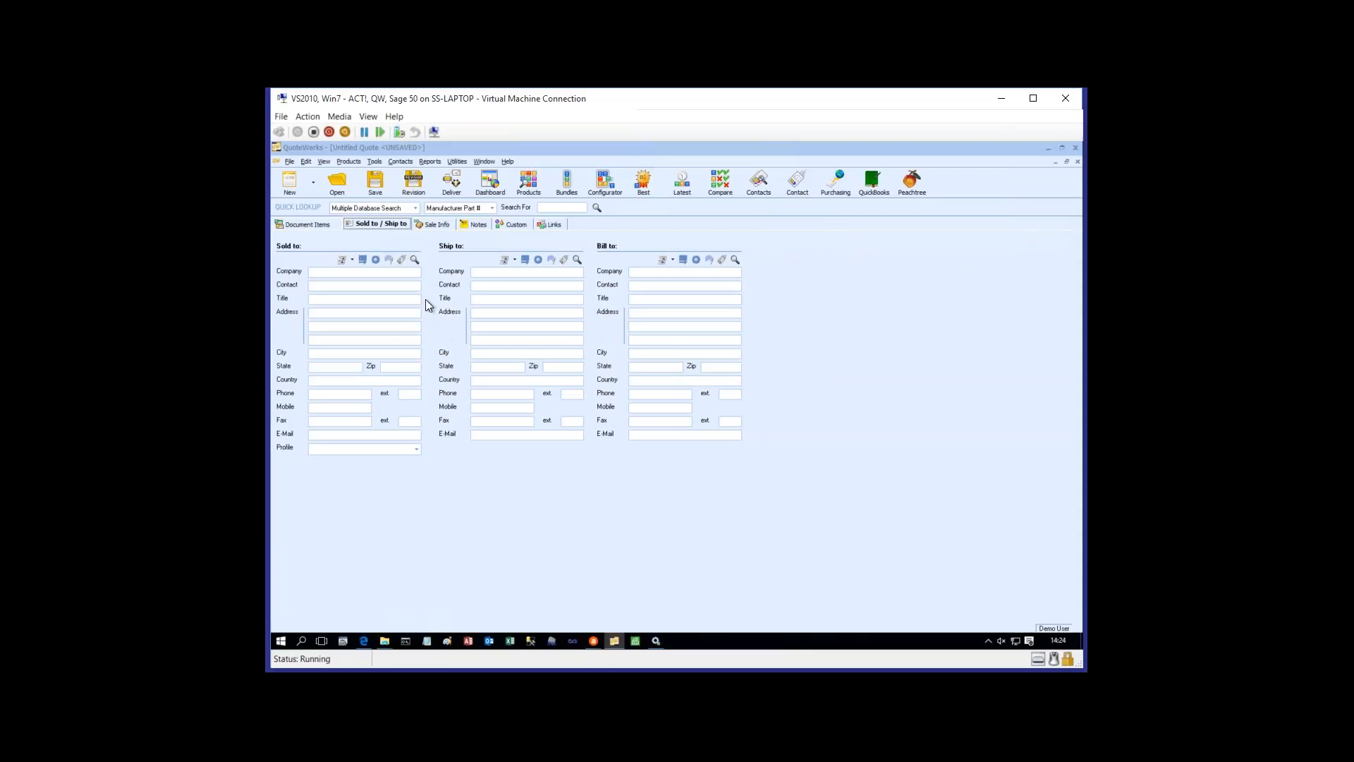
Fill the quote's Sold to and Ship to details from the current Act! contact, and check that record in Act!
left_click(400, 260)
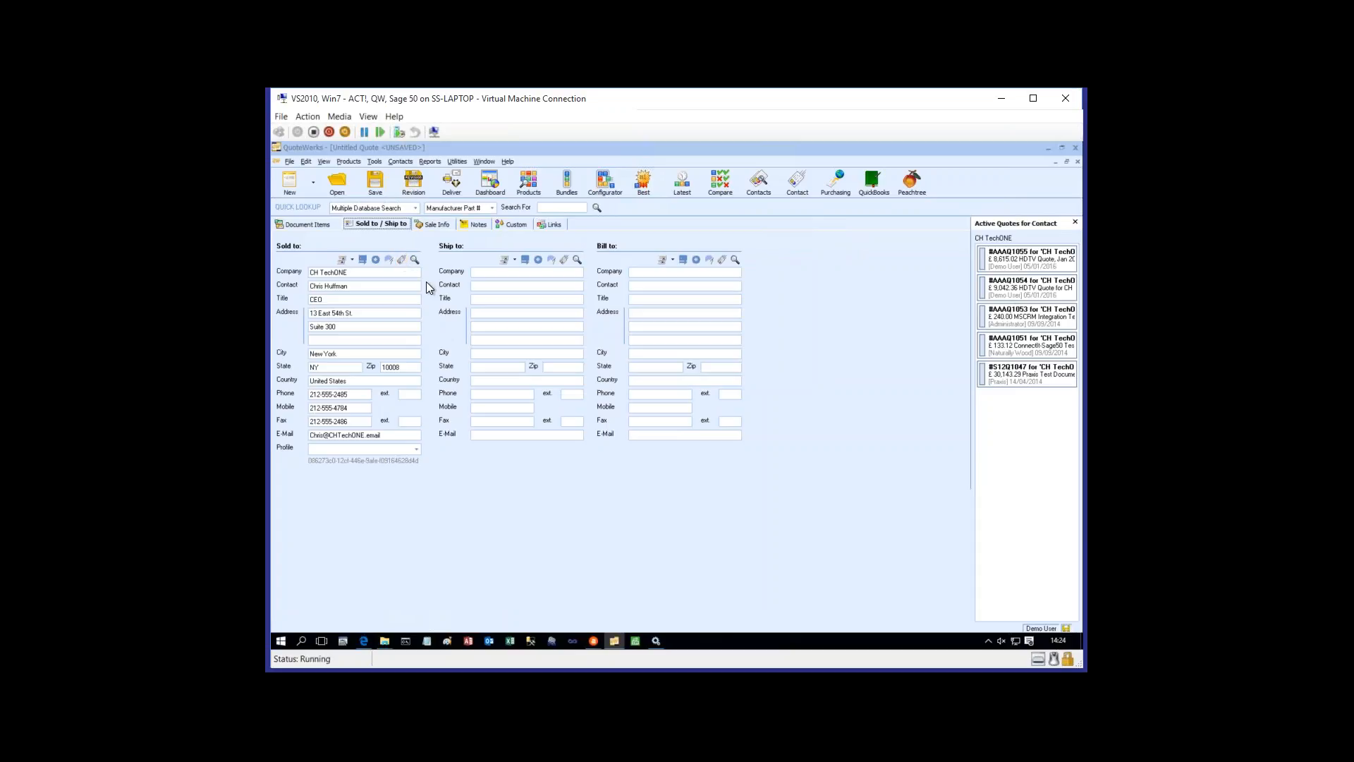
left_click(564, 261)
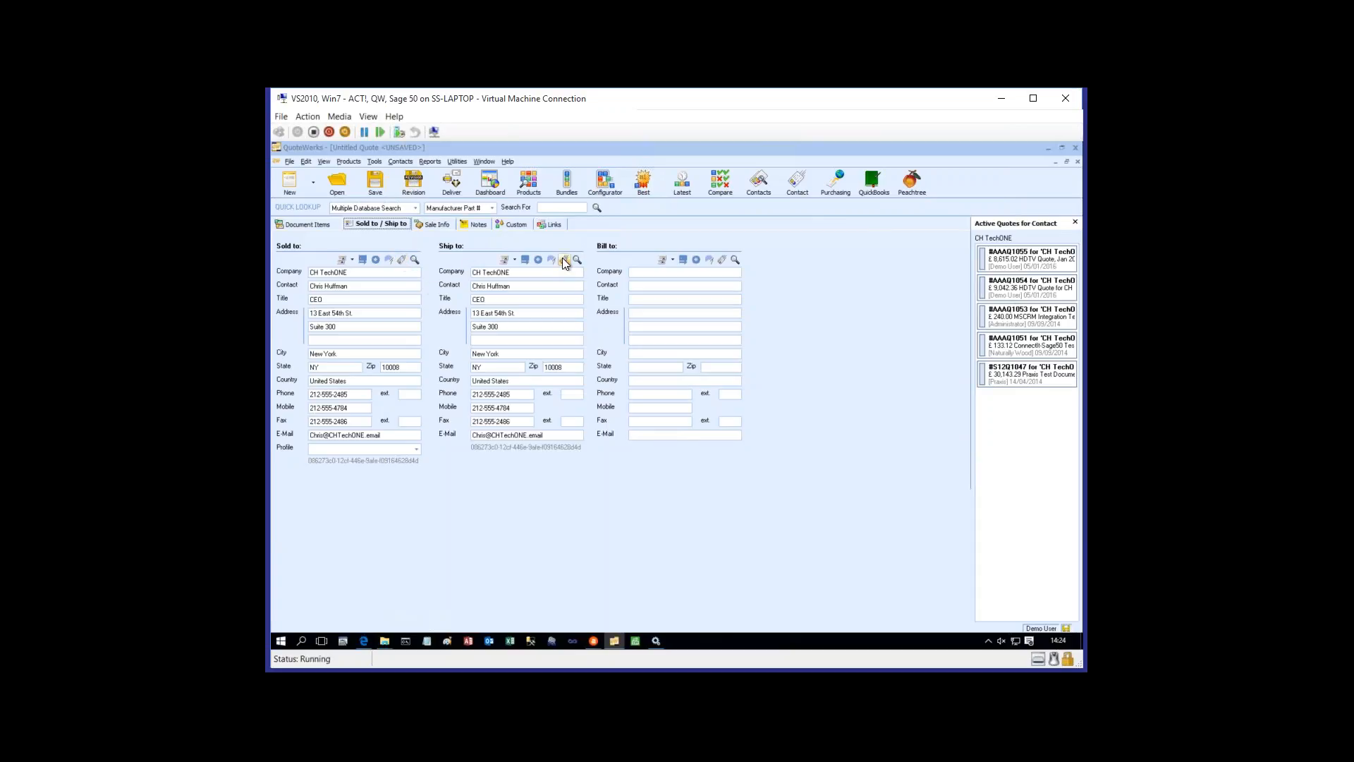
left_click(593, 642)
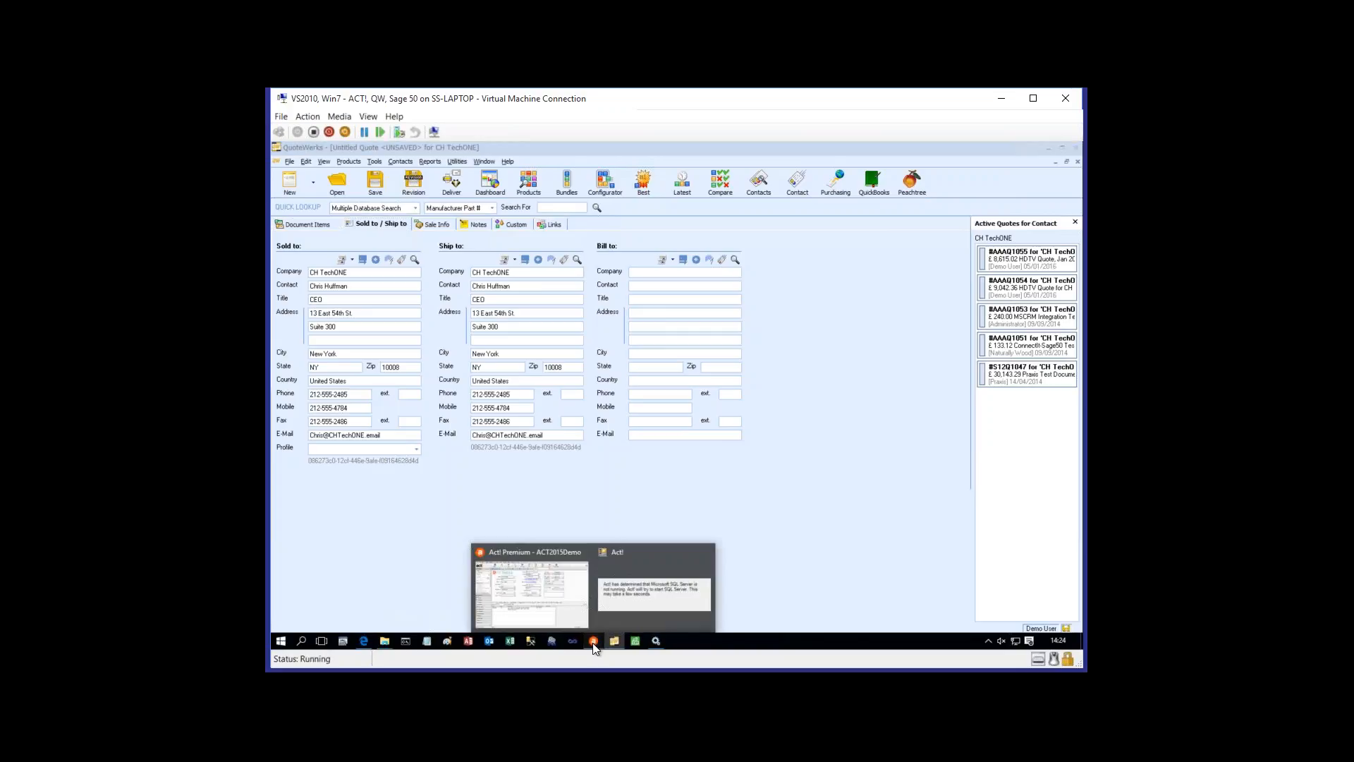
left_click(565, 604)
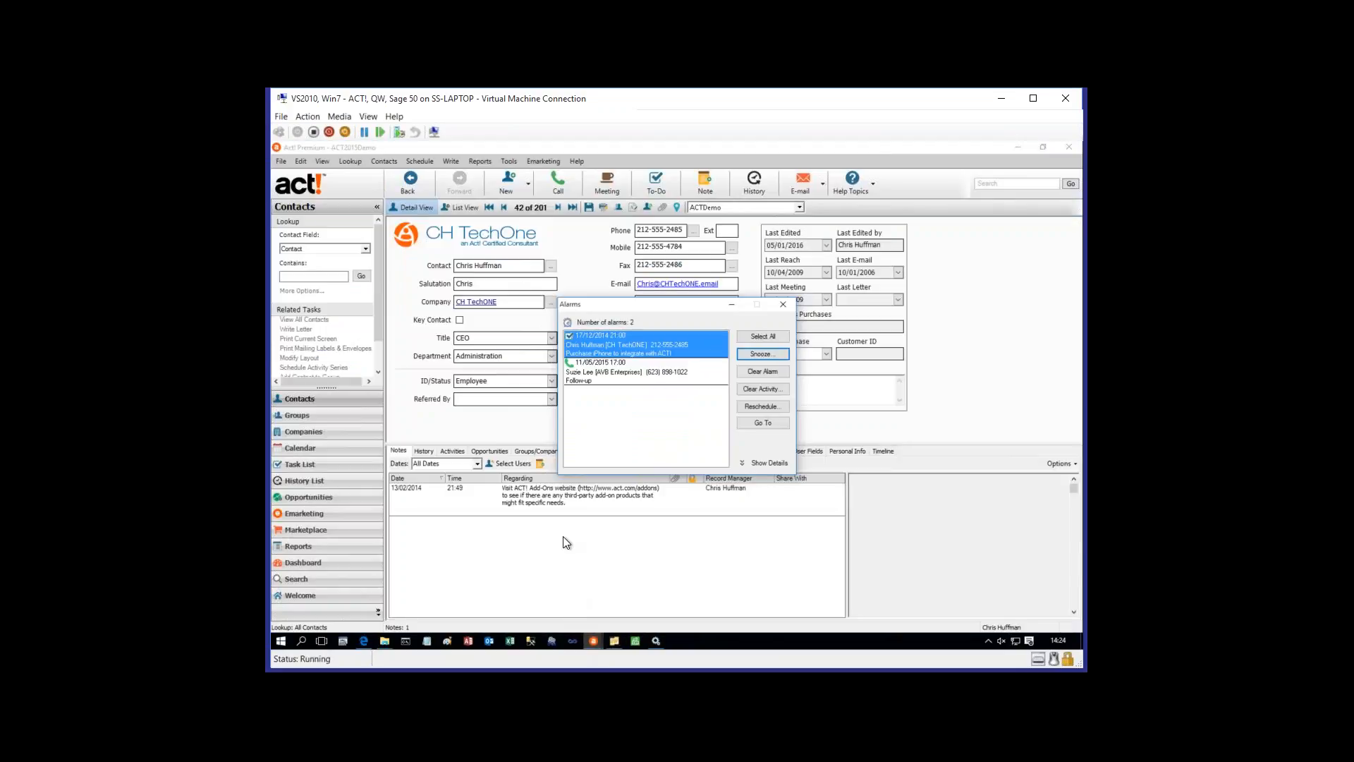
left_click(614, 640)
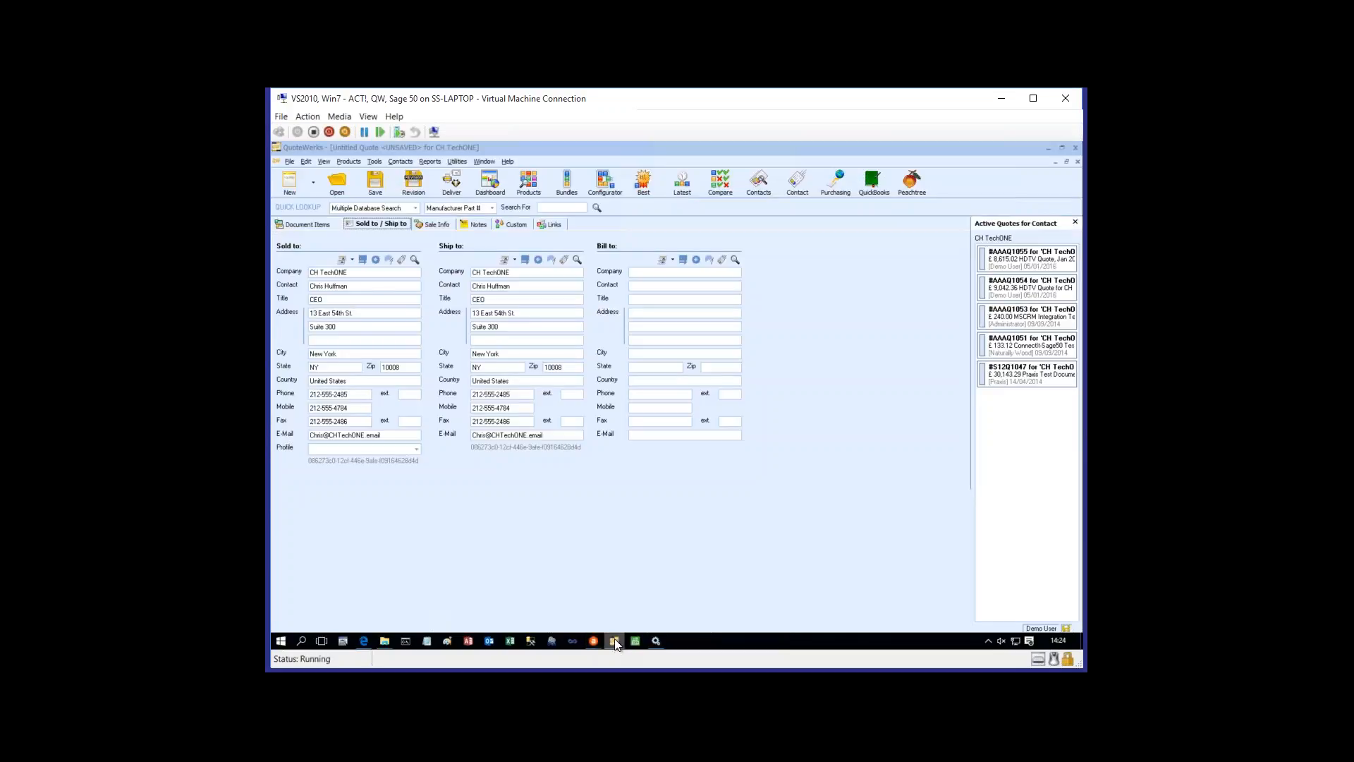
Search the ACT! database for companies matching "ch" and use the CH TechONE CFO as the Bill to contact
left_click(735, 260)
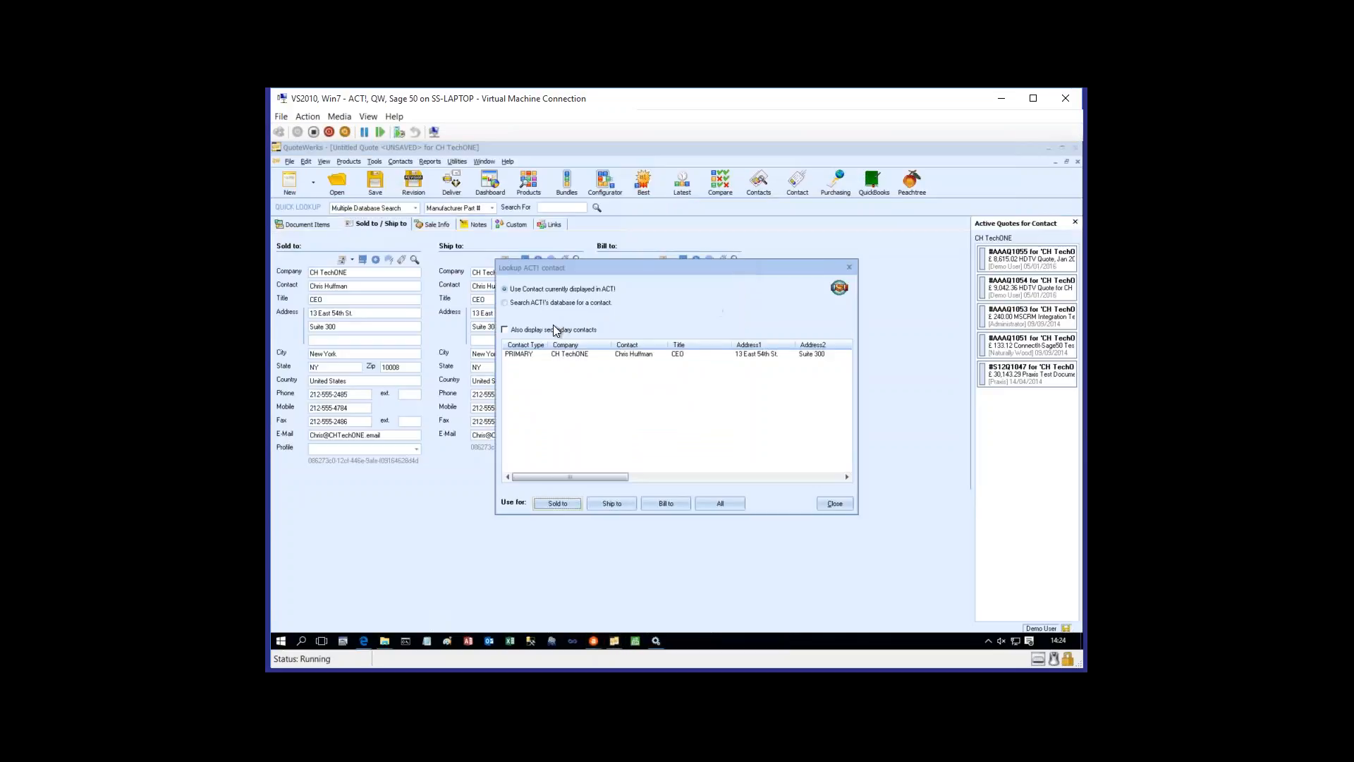
left_click(543, 302)
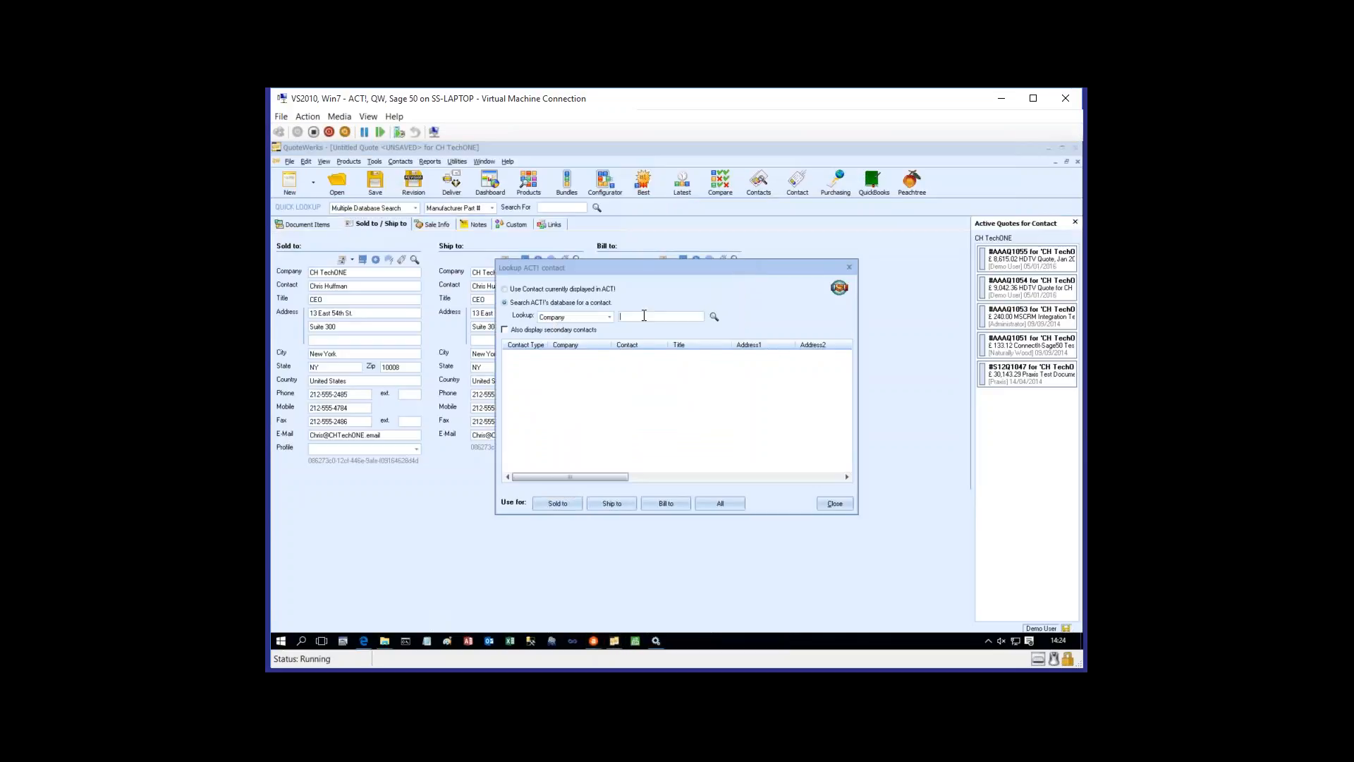
type("ch")
left_click(713, 316)
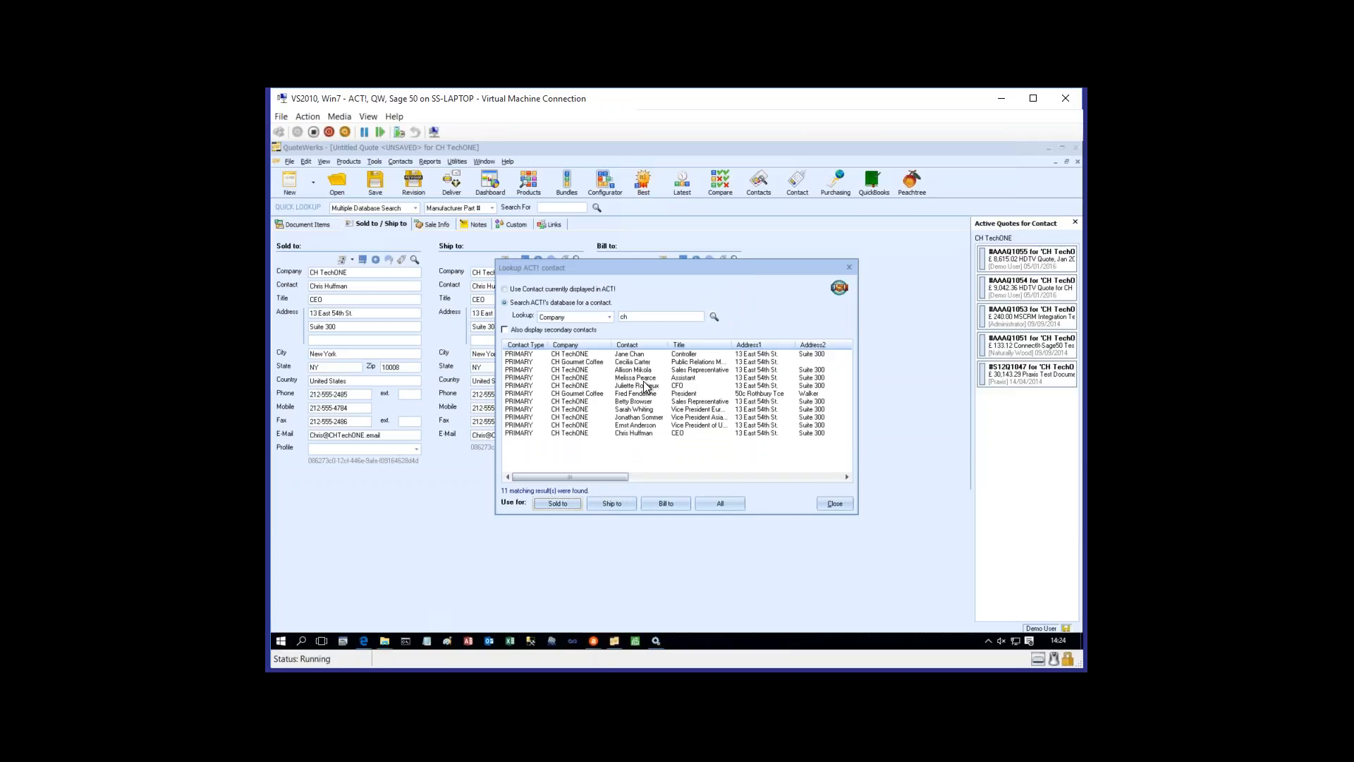
left_click(643, 386)
left_click(666, 502)
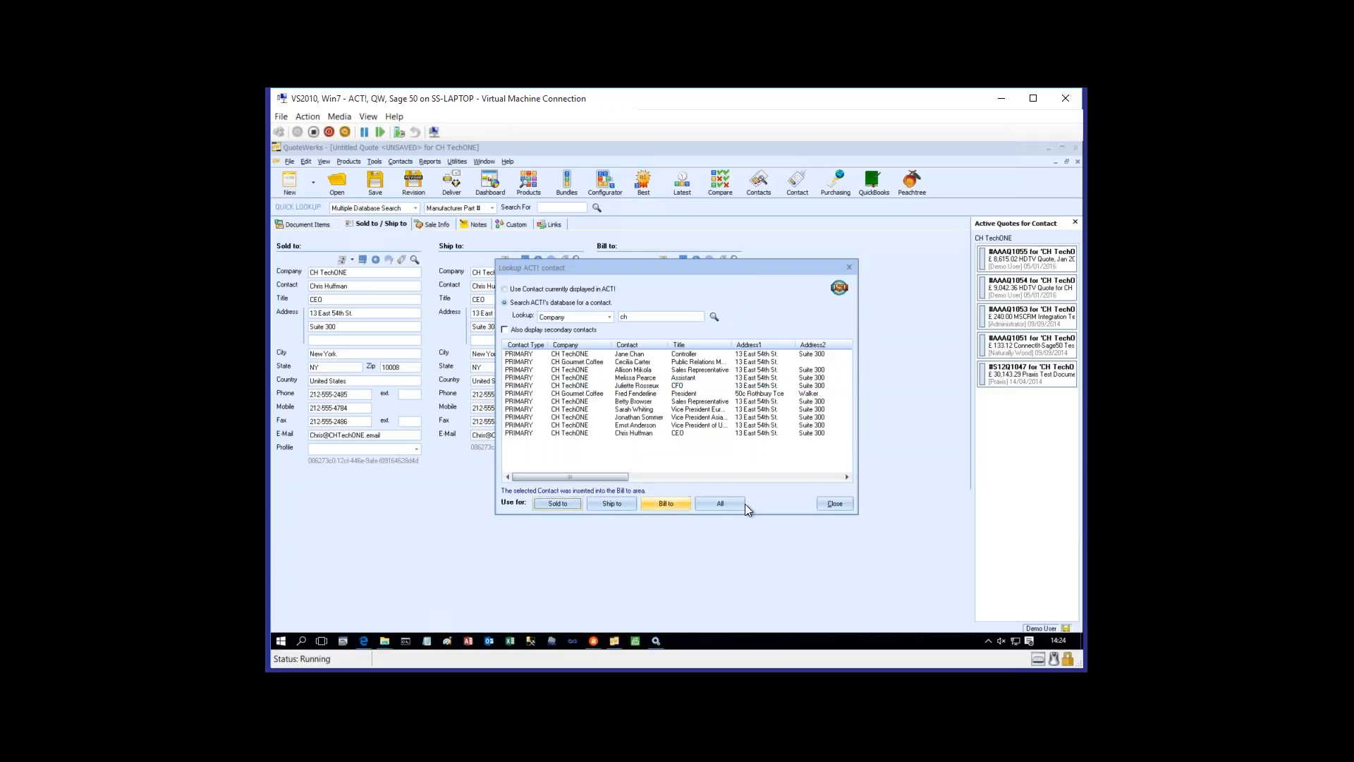
left_click(834, 503)
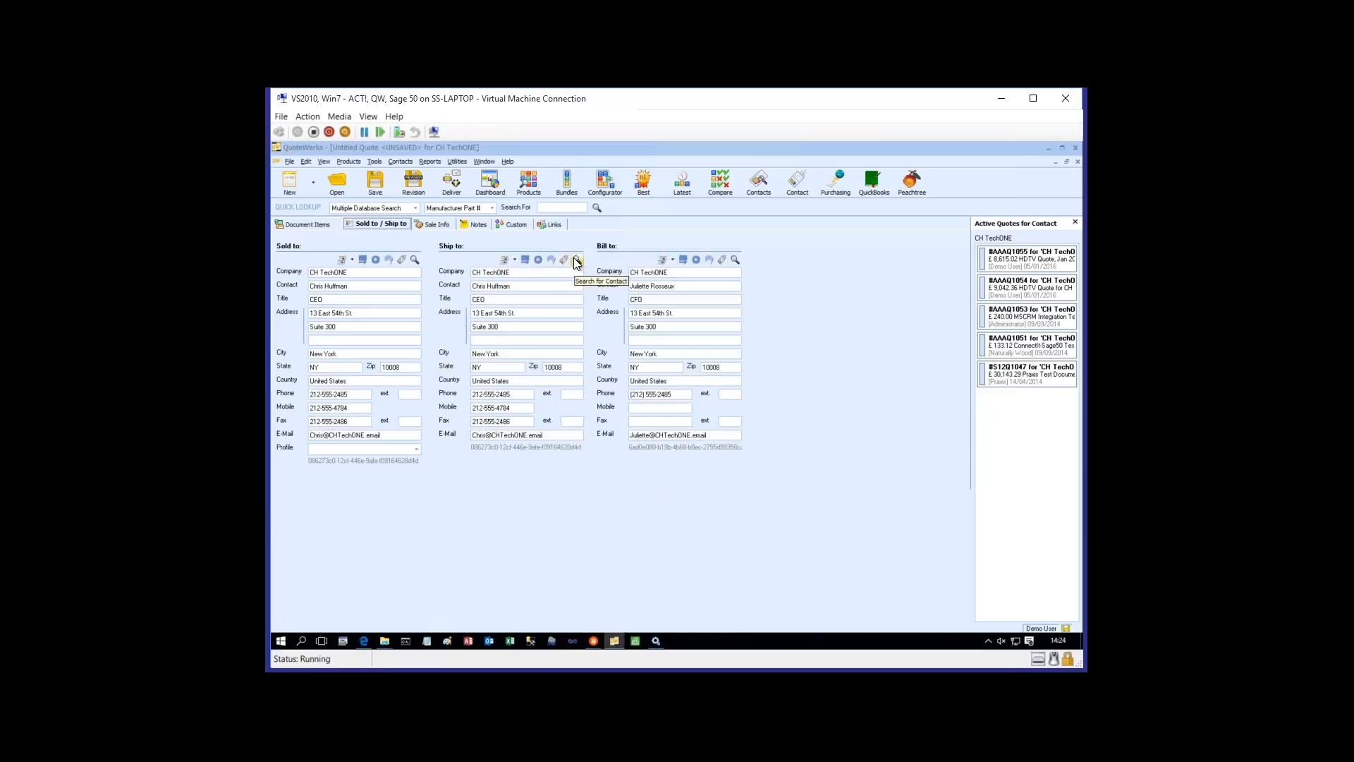
Examine the supported contact managers and the QuoteWerks settings in Contact Manager Setup, and leave without saving changes or the quote
left_click(400, 161)
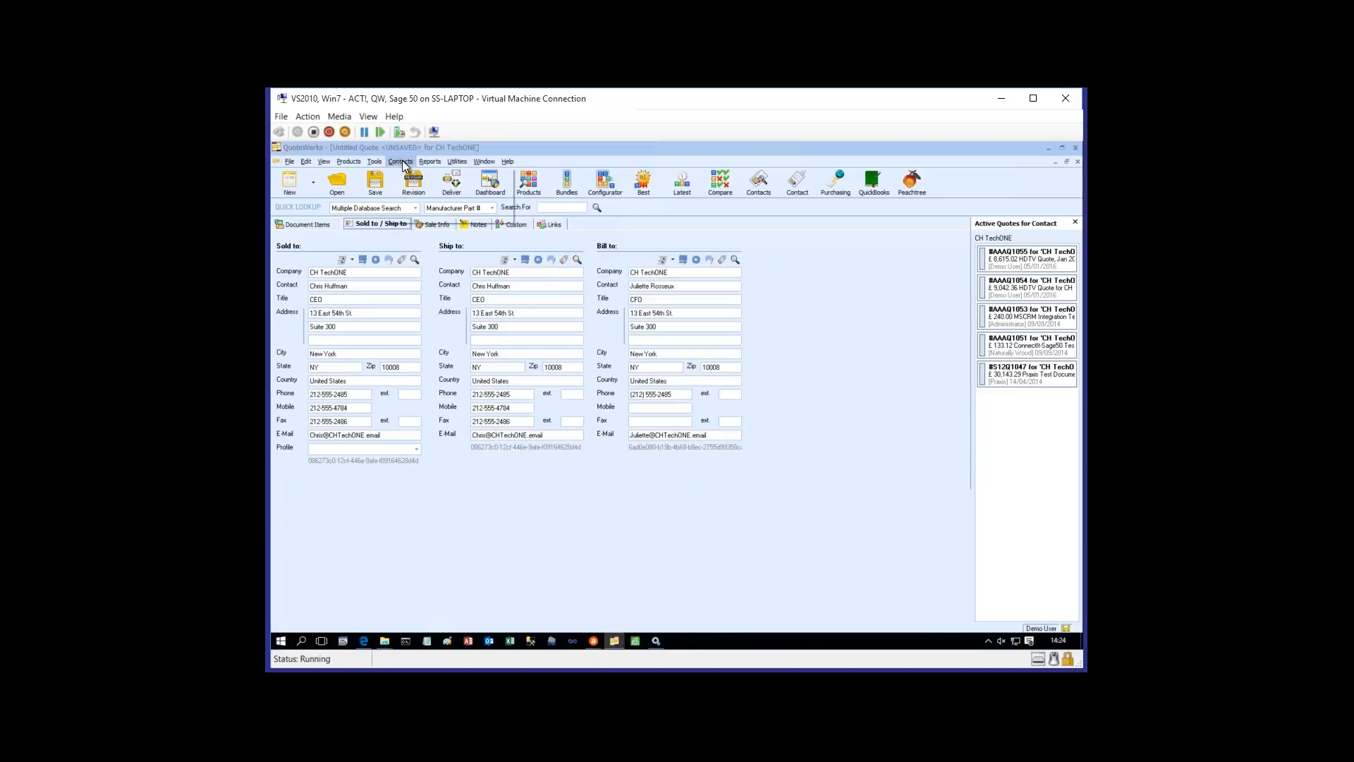
left_click(409, 213)
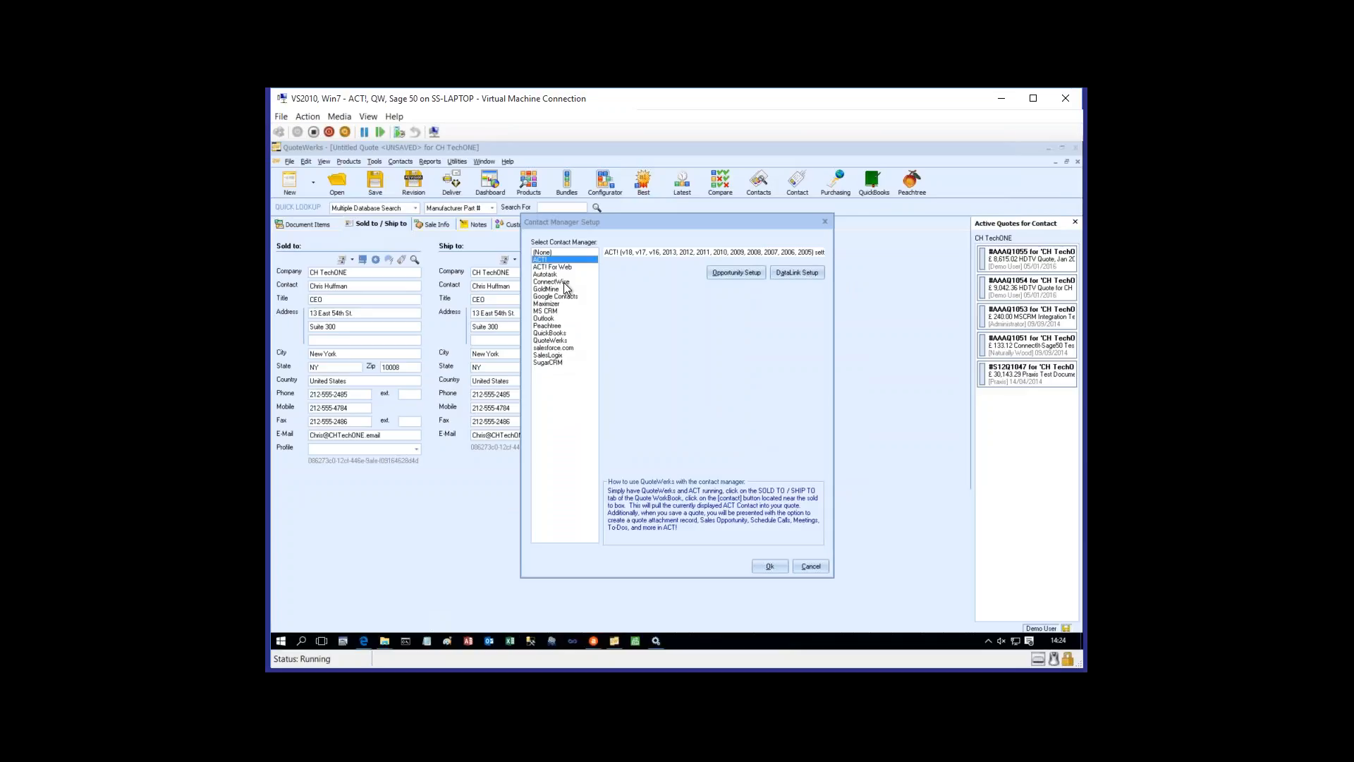
left_click(560, 341)
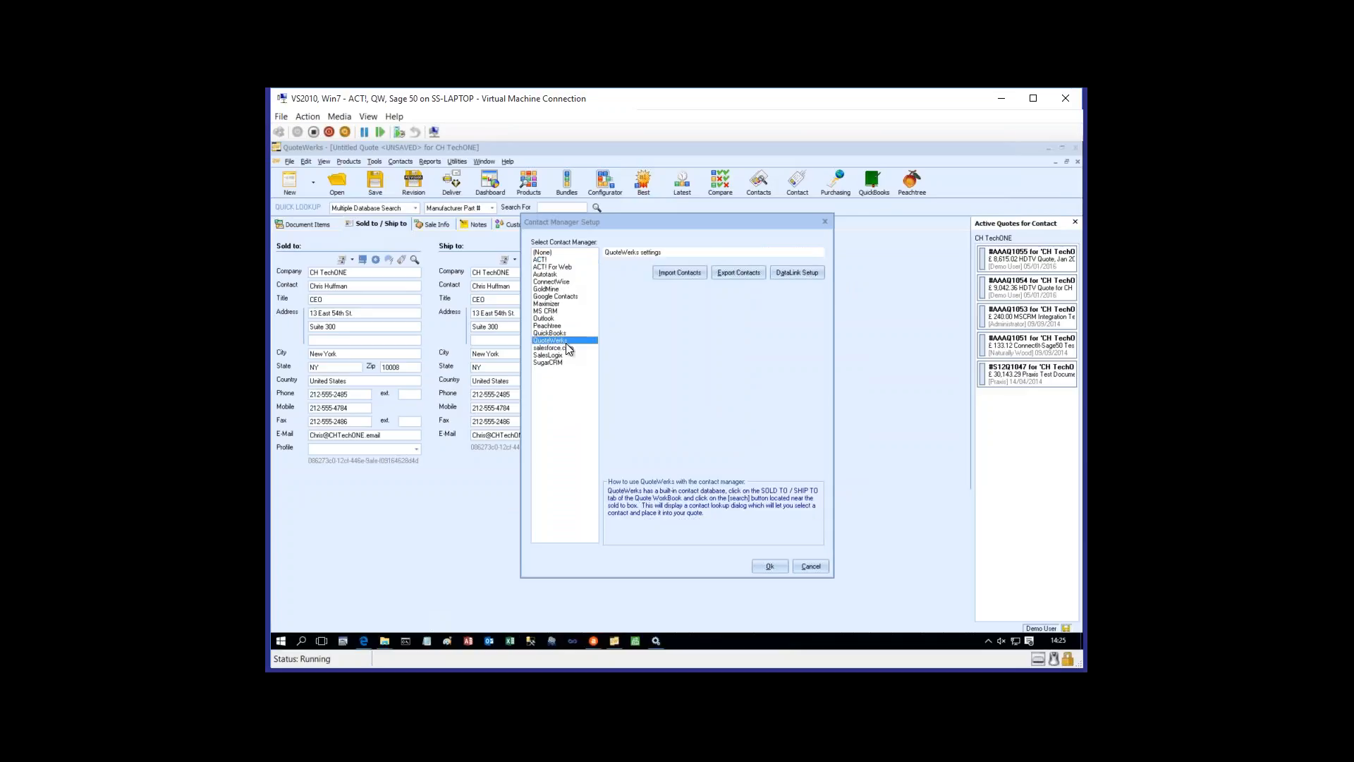
left_click(804, 567)
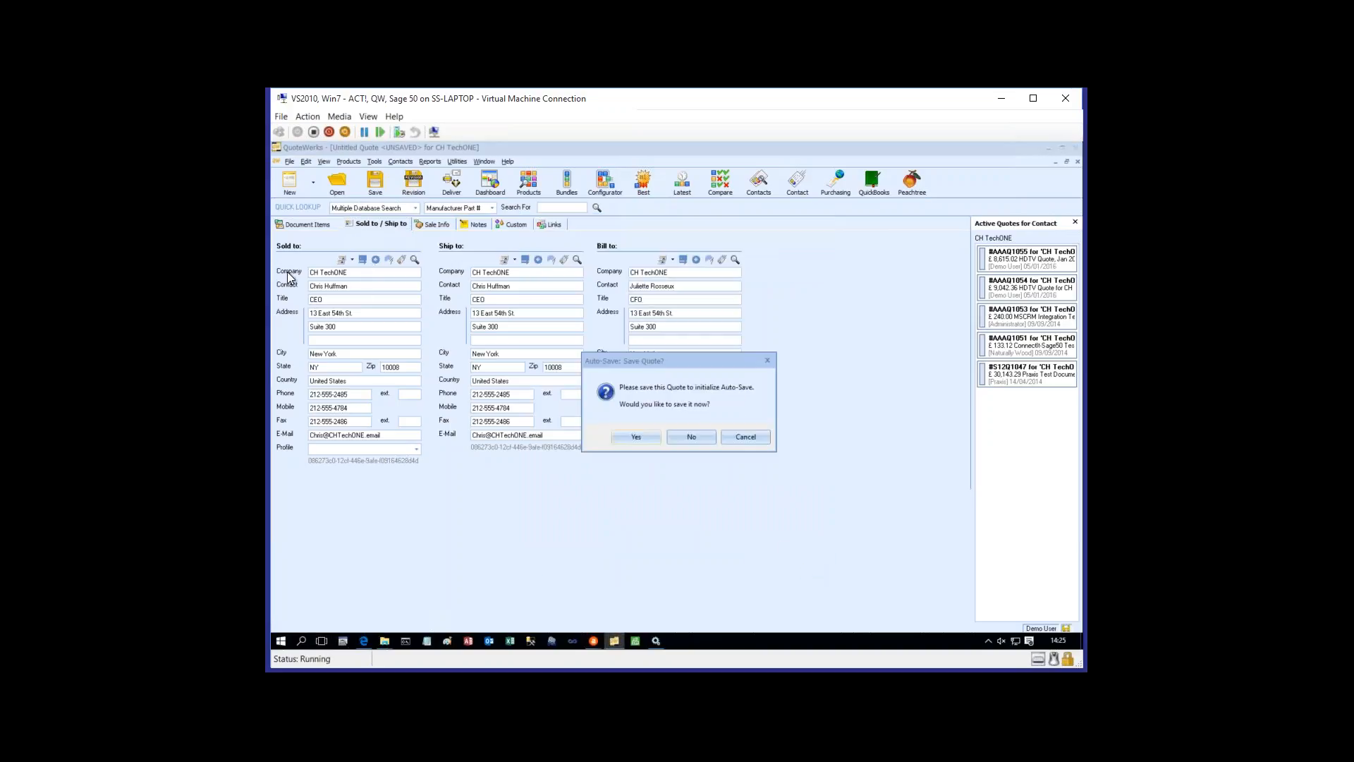
key("Escape")
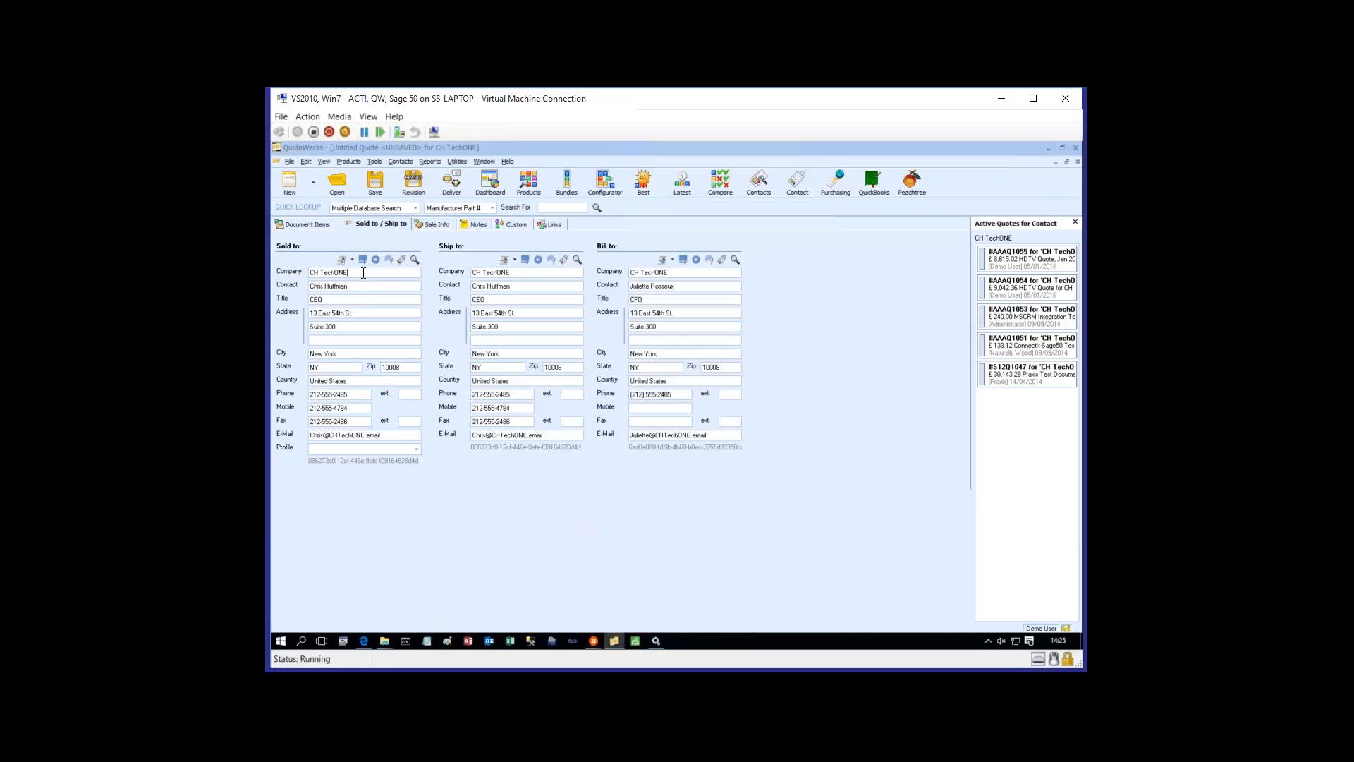
key("Tab")
key("Tab")
key("Tab")
key("Tab")
Open the product lookup for the quote's document items and browse the CD, DVD, Pre-Amps and Radios categories
left_click(316, 225)
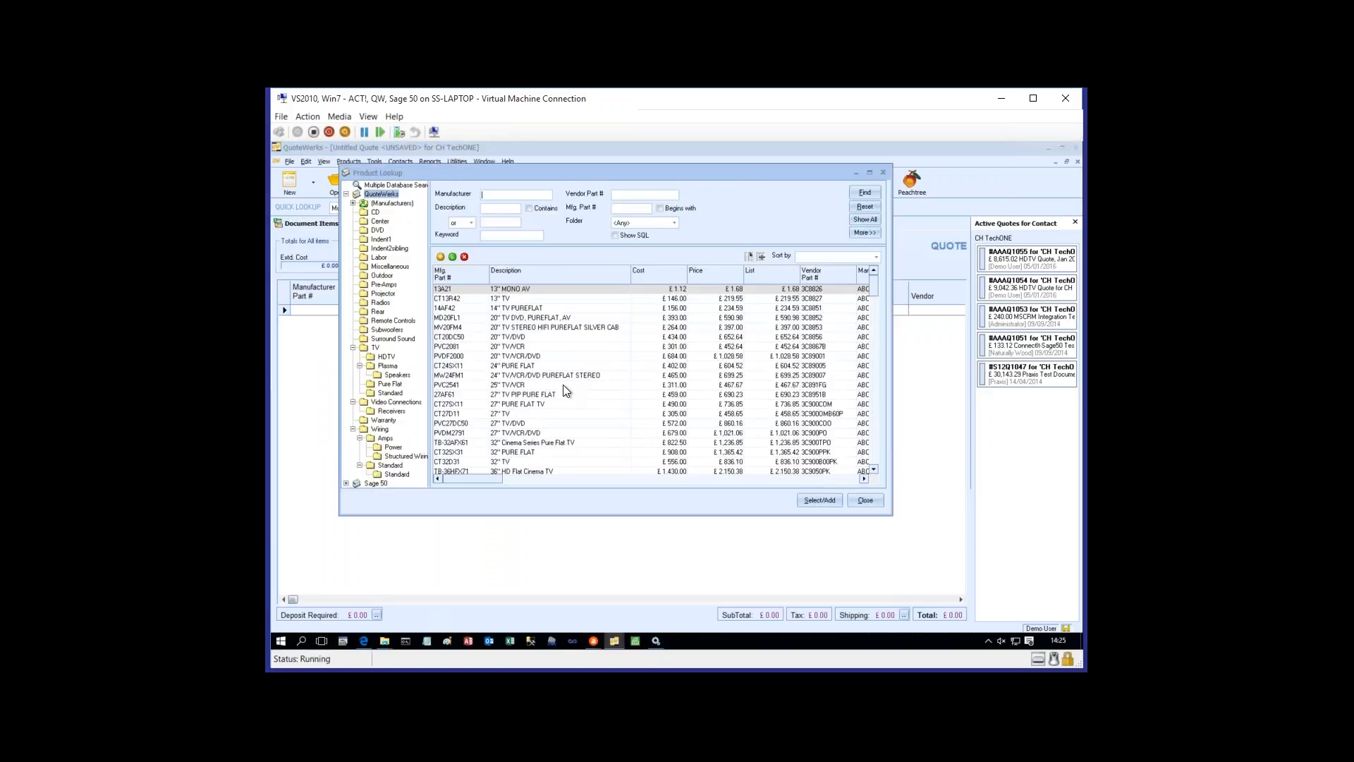
left_click(377, 213)
left_click(379, 230)
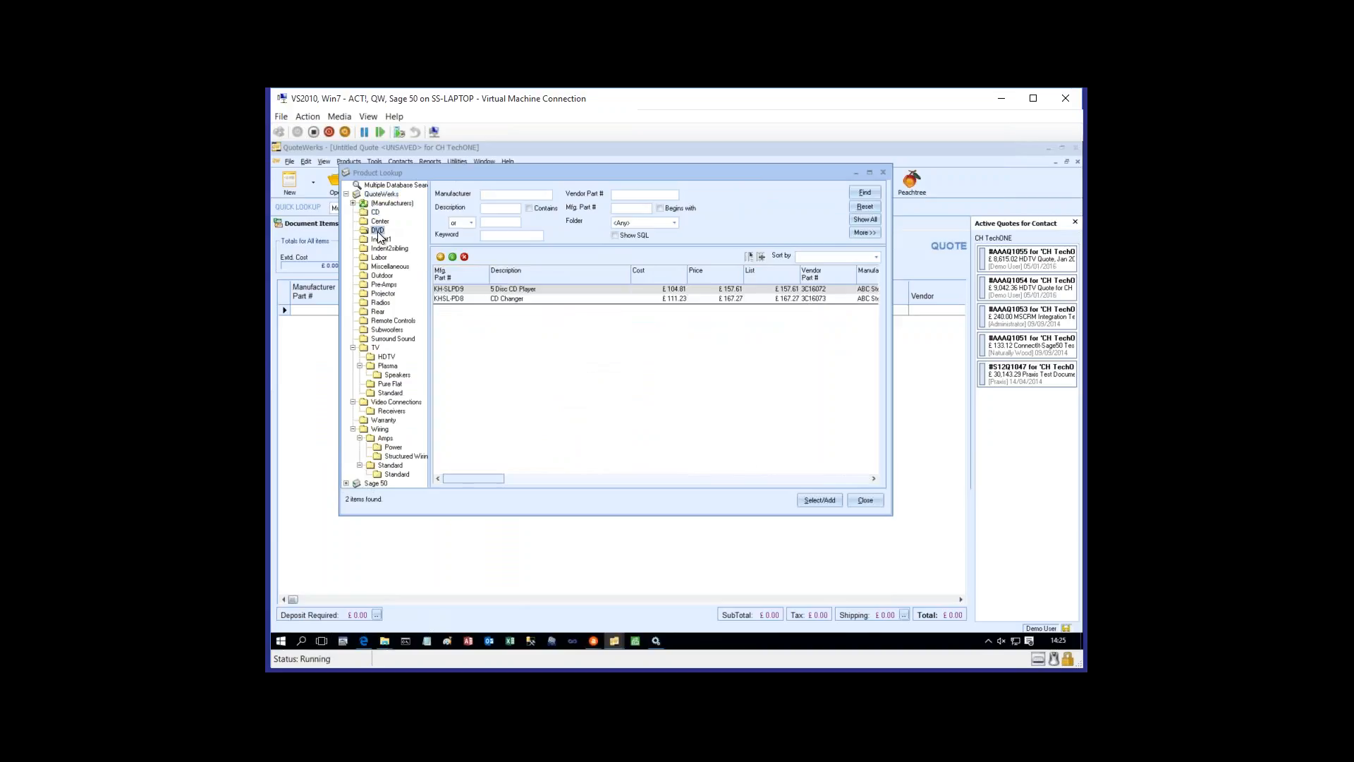
left_click(386, 285)
left_click(382, 303)
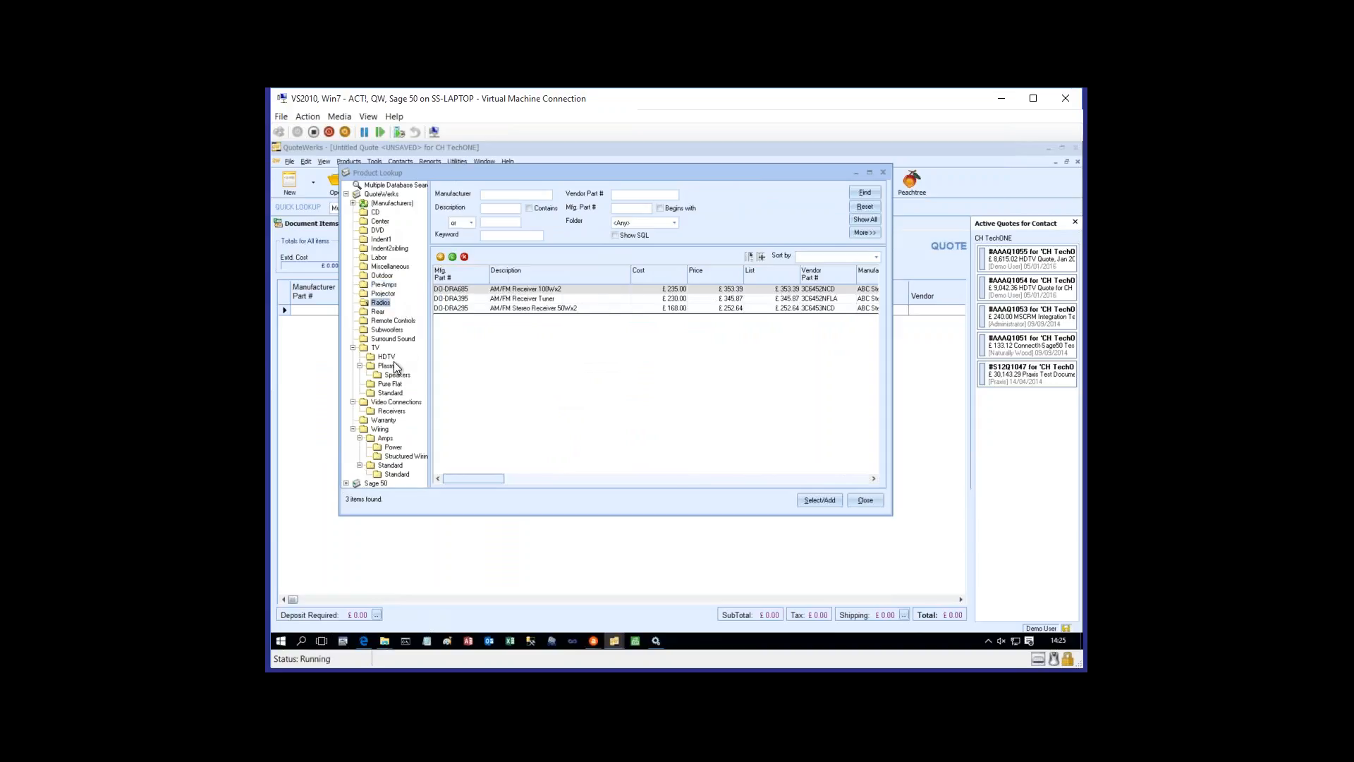
Add the 56" HDTV from the HDTV category to the quote with a quantity of 2
left_click(387, 357)
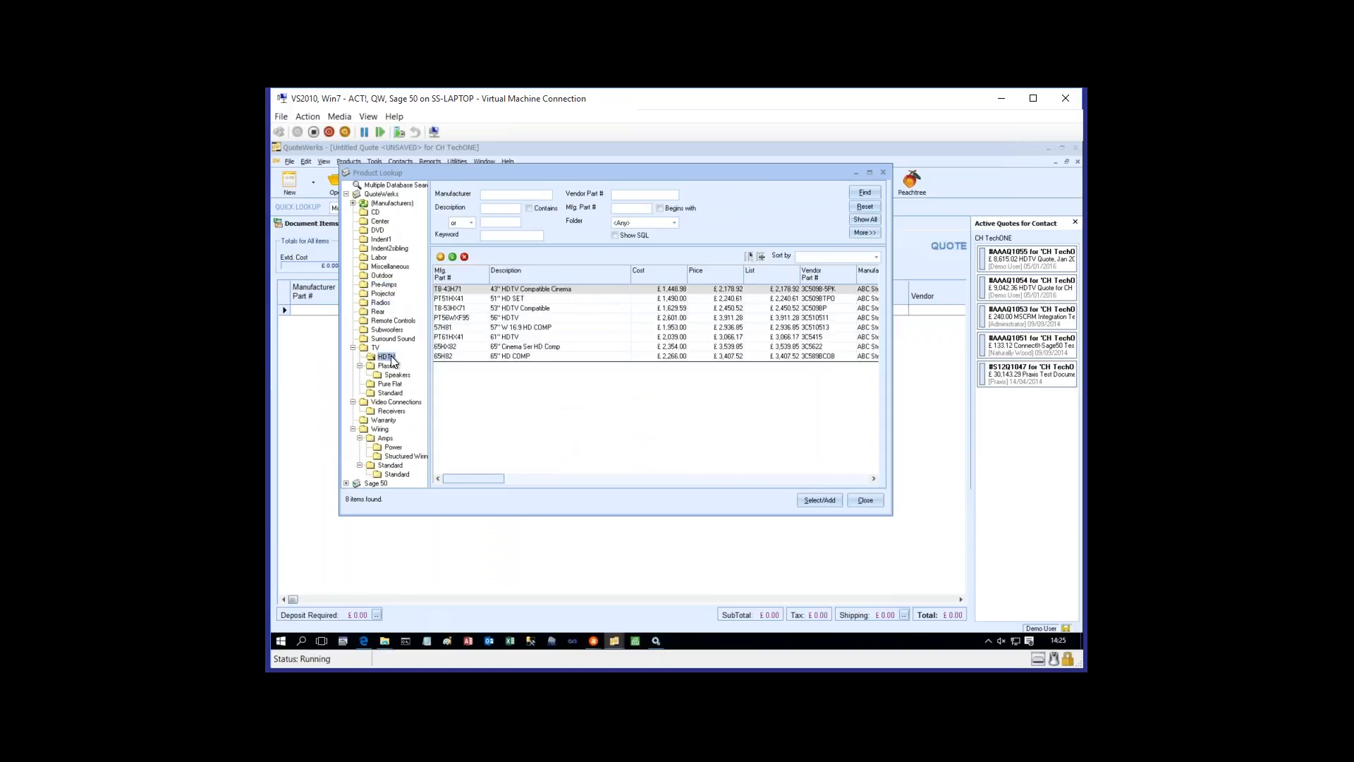
left_click(482, 318)
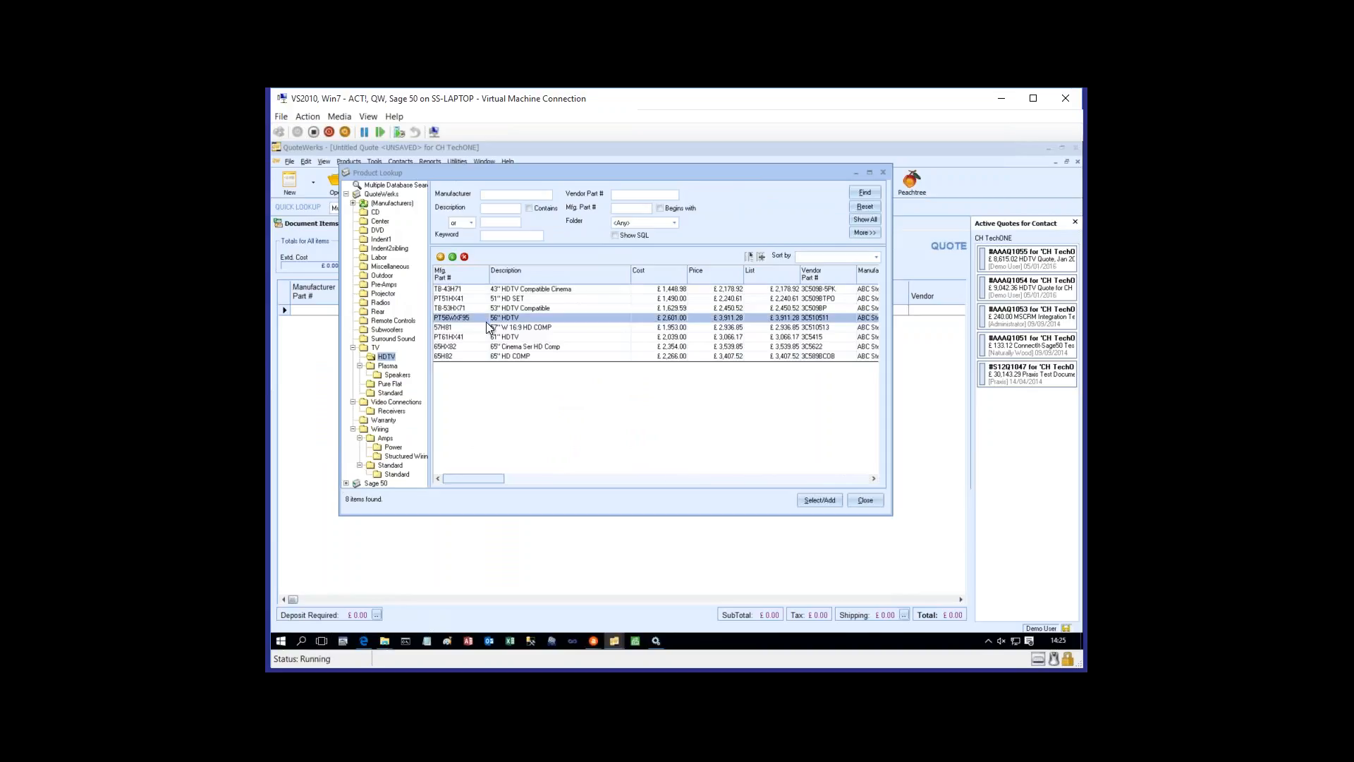
left_click(815, 499)
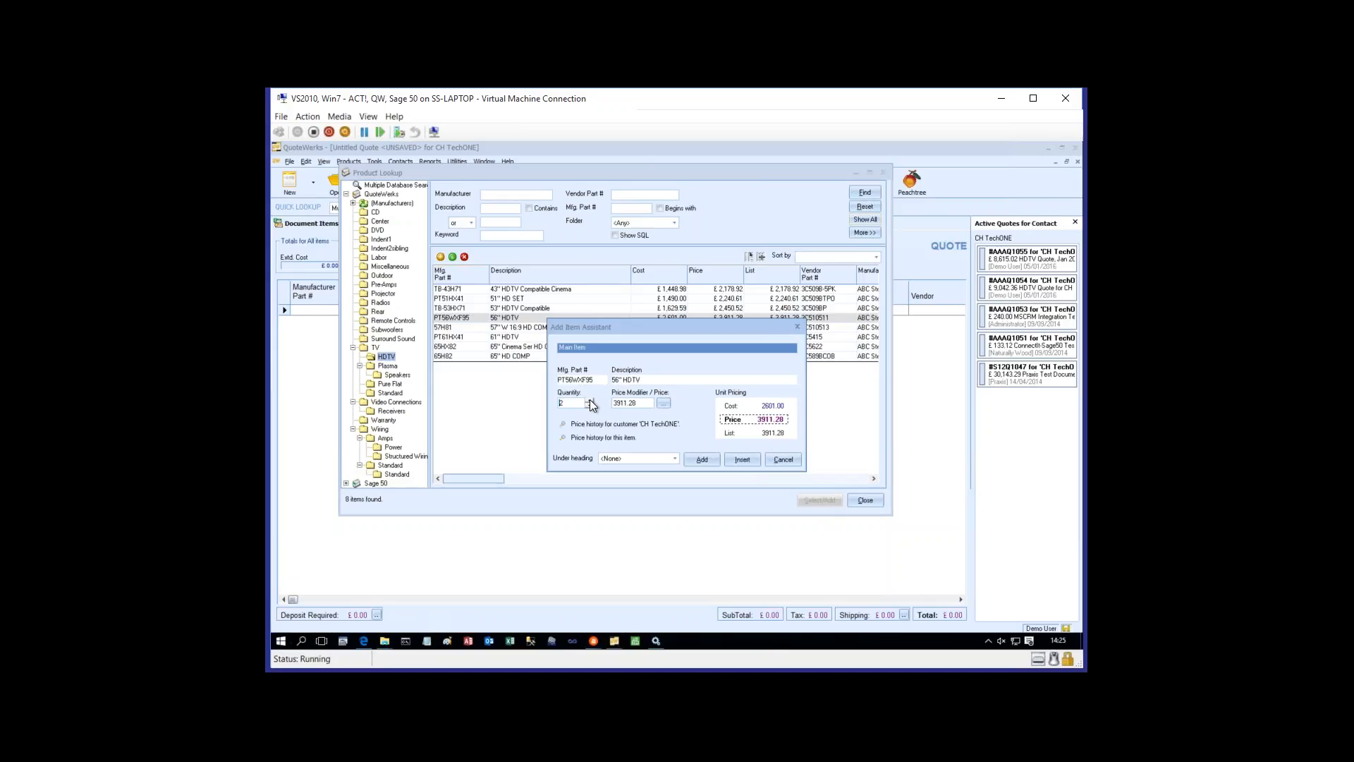
left_click(705, 456)
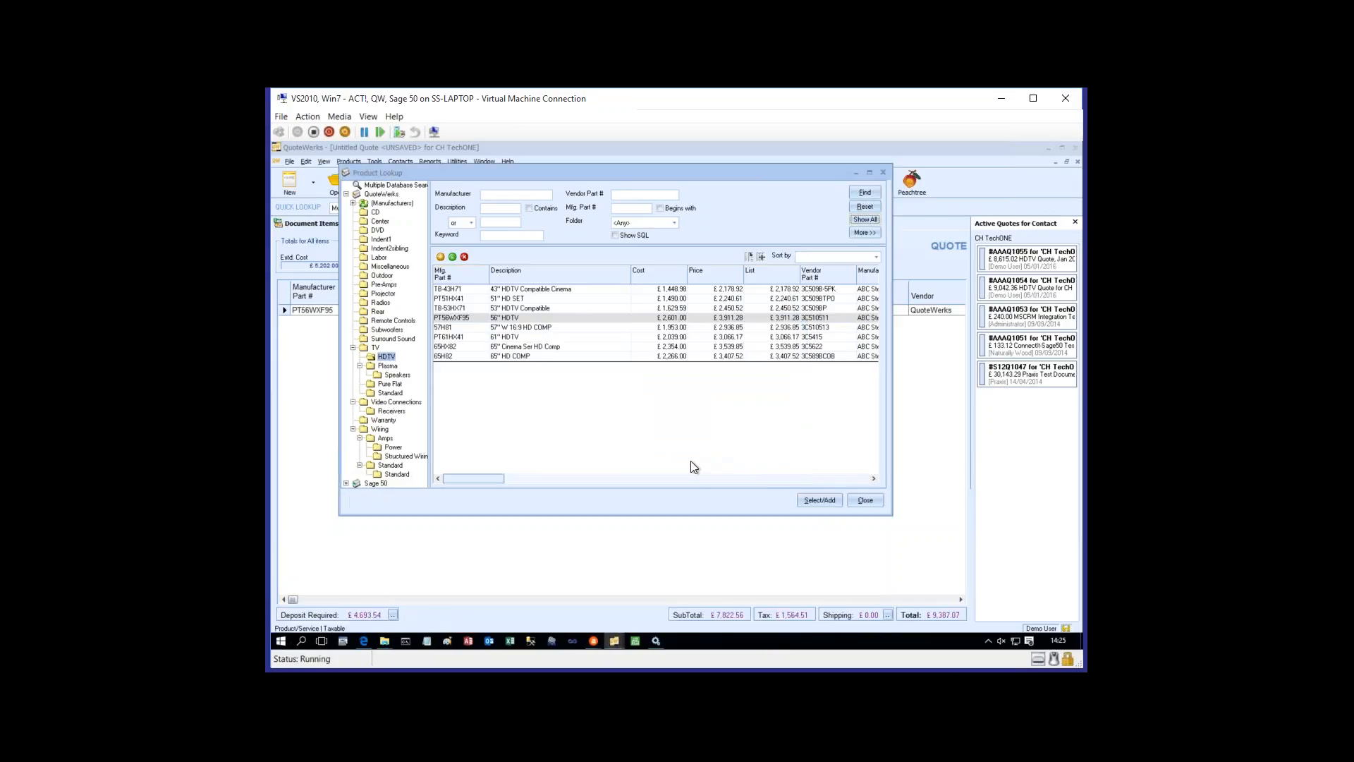
Add the Extended Electronics Warranty $ 2000-9999 to the quote with a quantity of 2, and close the product lookup
left_click(383, 420)
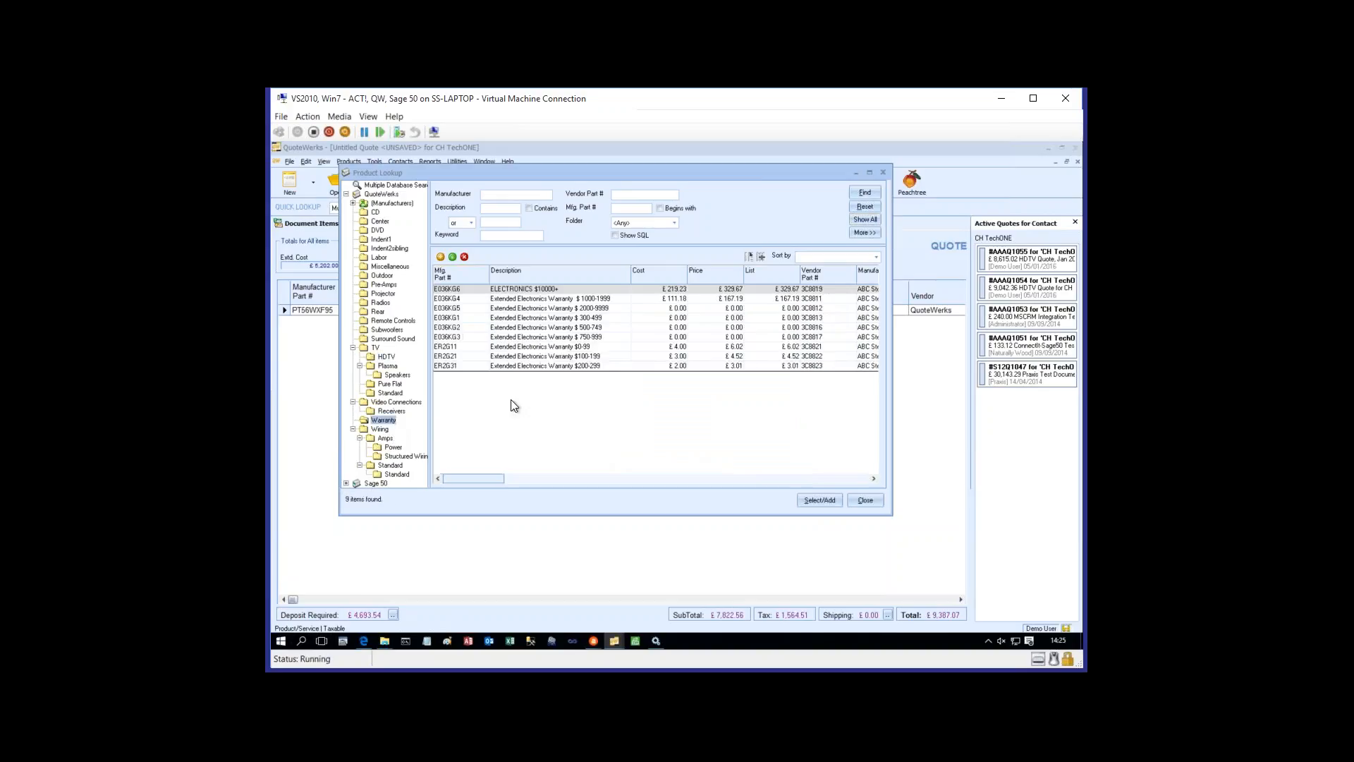
left_click(555, 309)
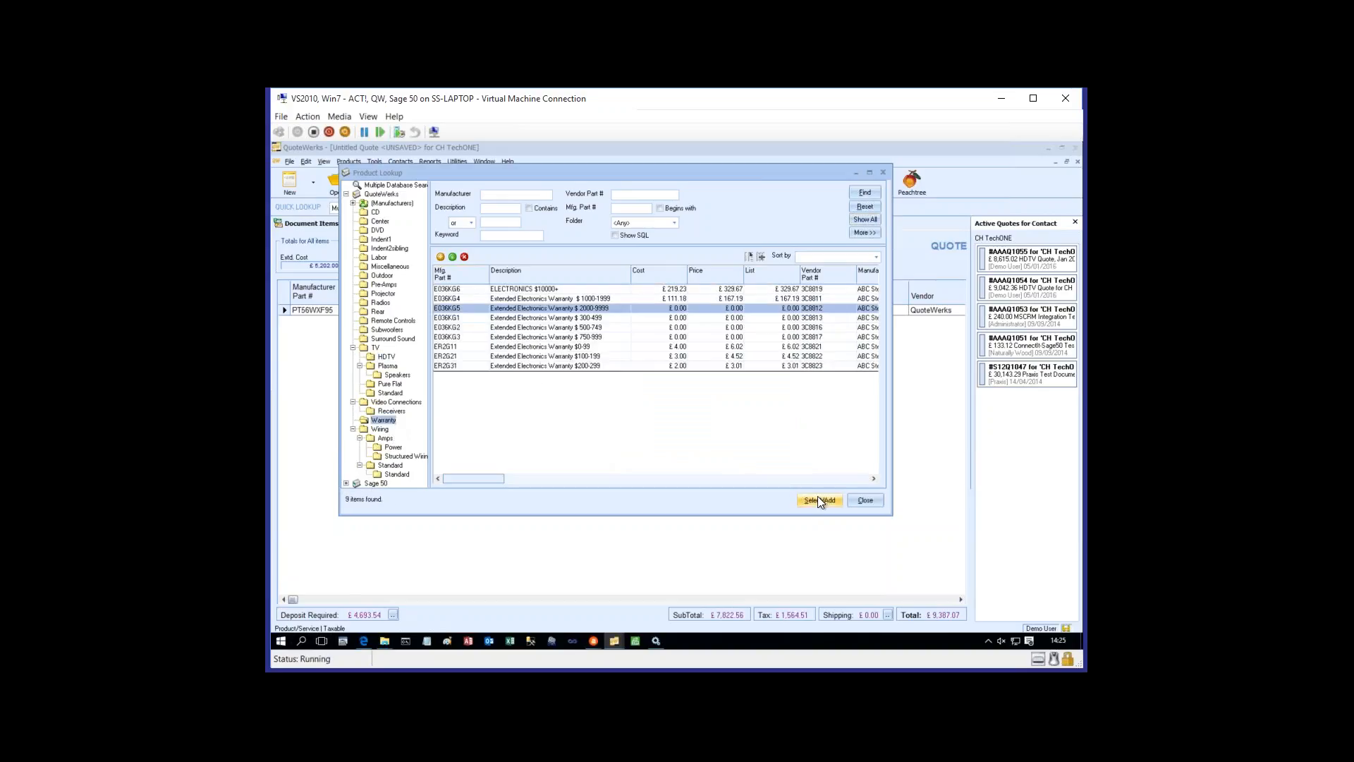
left_click(818, 498)
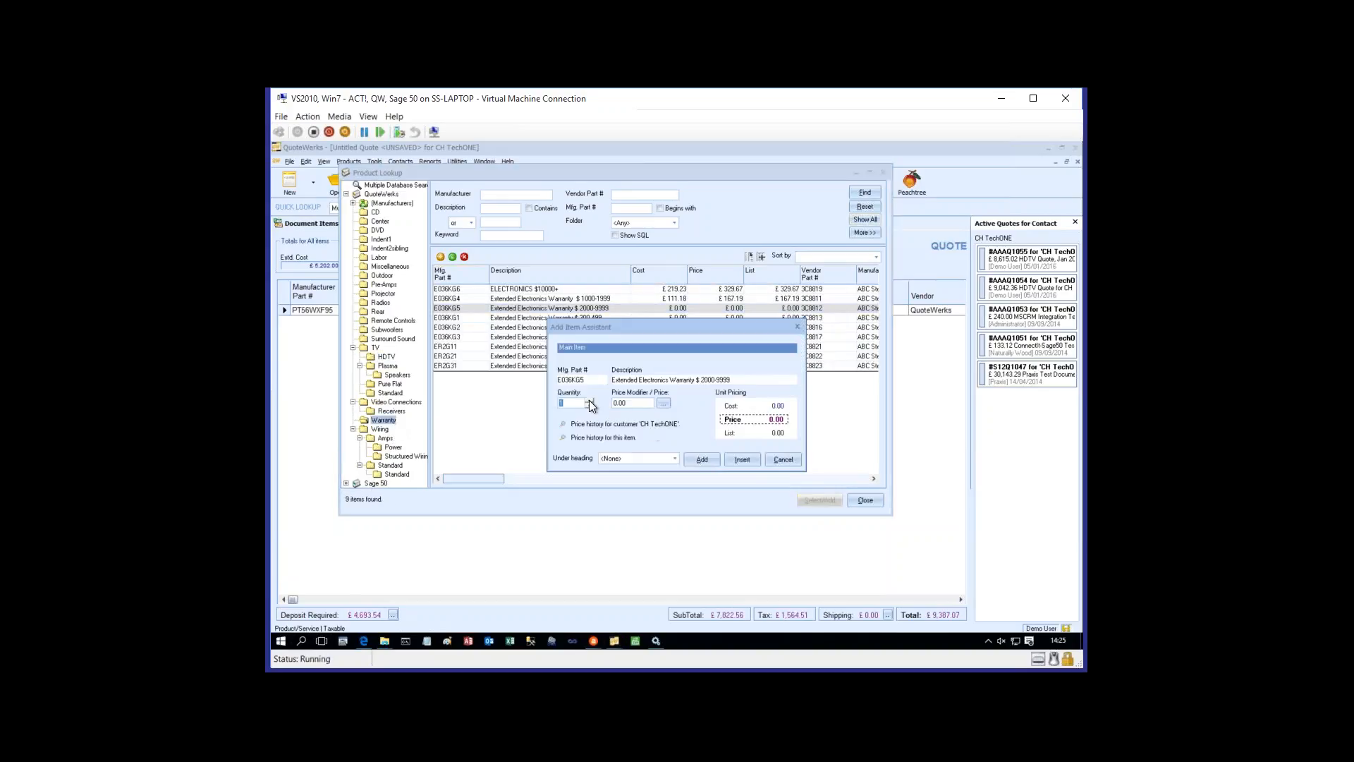
left_click(705, 457)
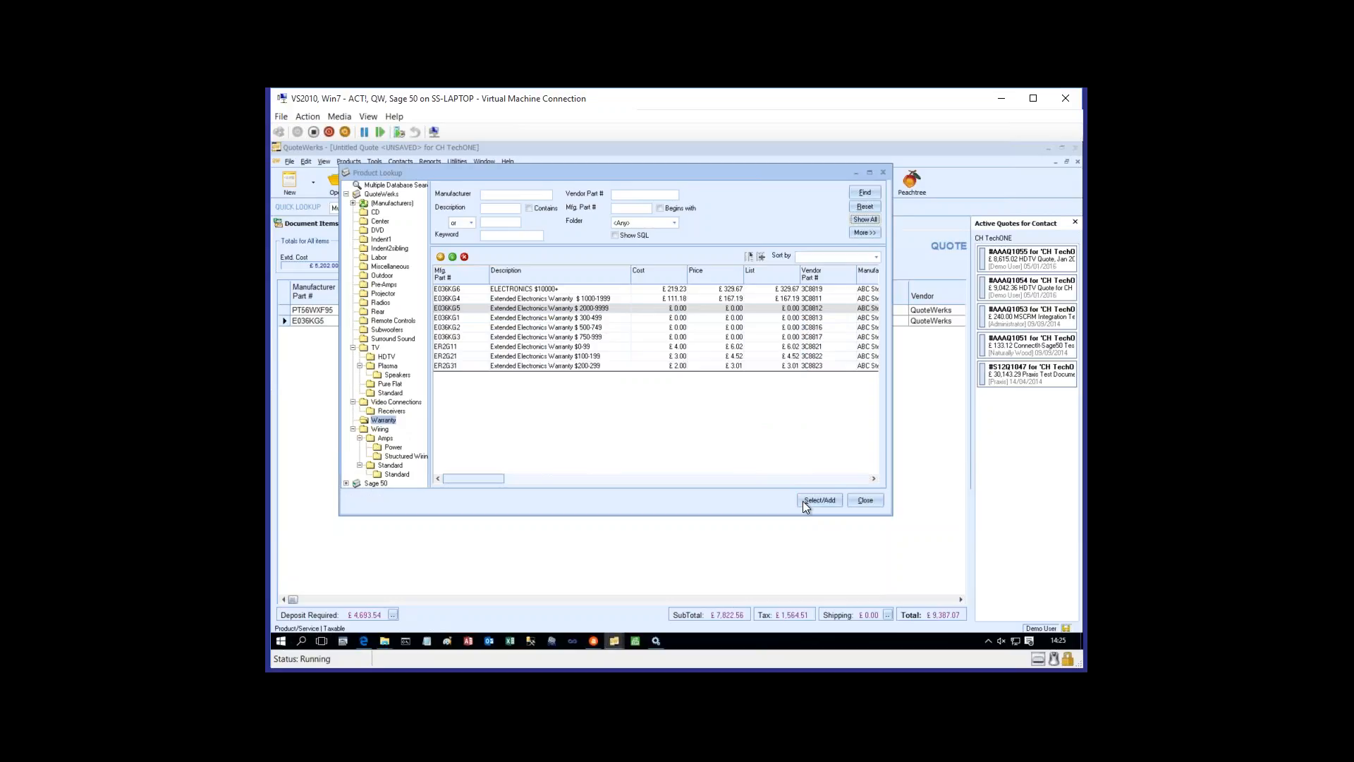
left_click(864, 500)
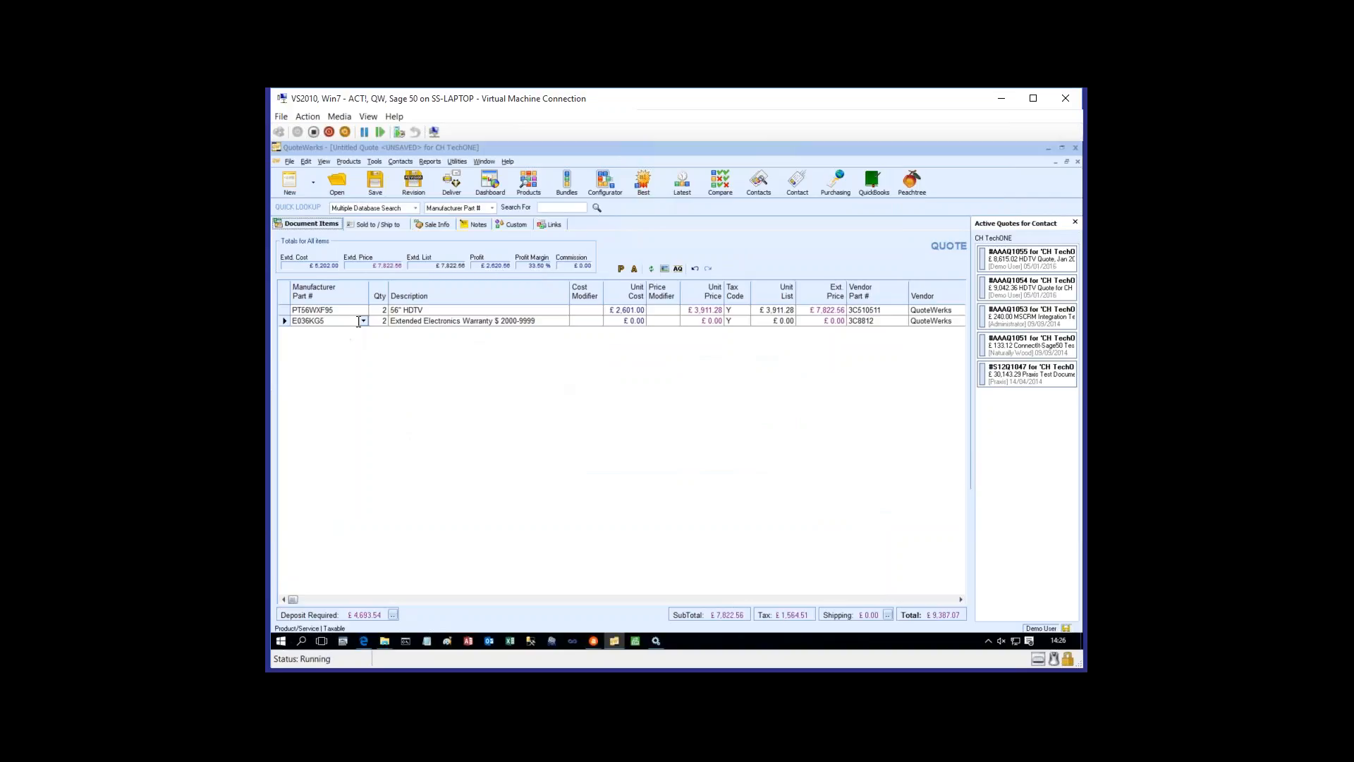
Set the extended warranty line's unit cost to £250.00 and apply the M10 (10% Markup) price modifier, leaving the line selected
left_click(469, 322)
left_click(617, 321)
key("Tab")
left_click(675, 321)
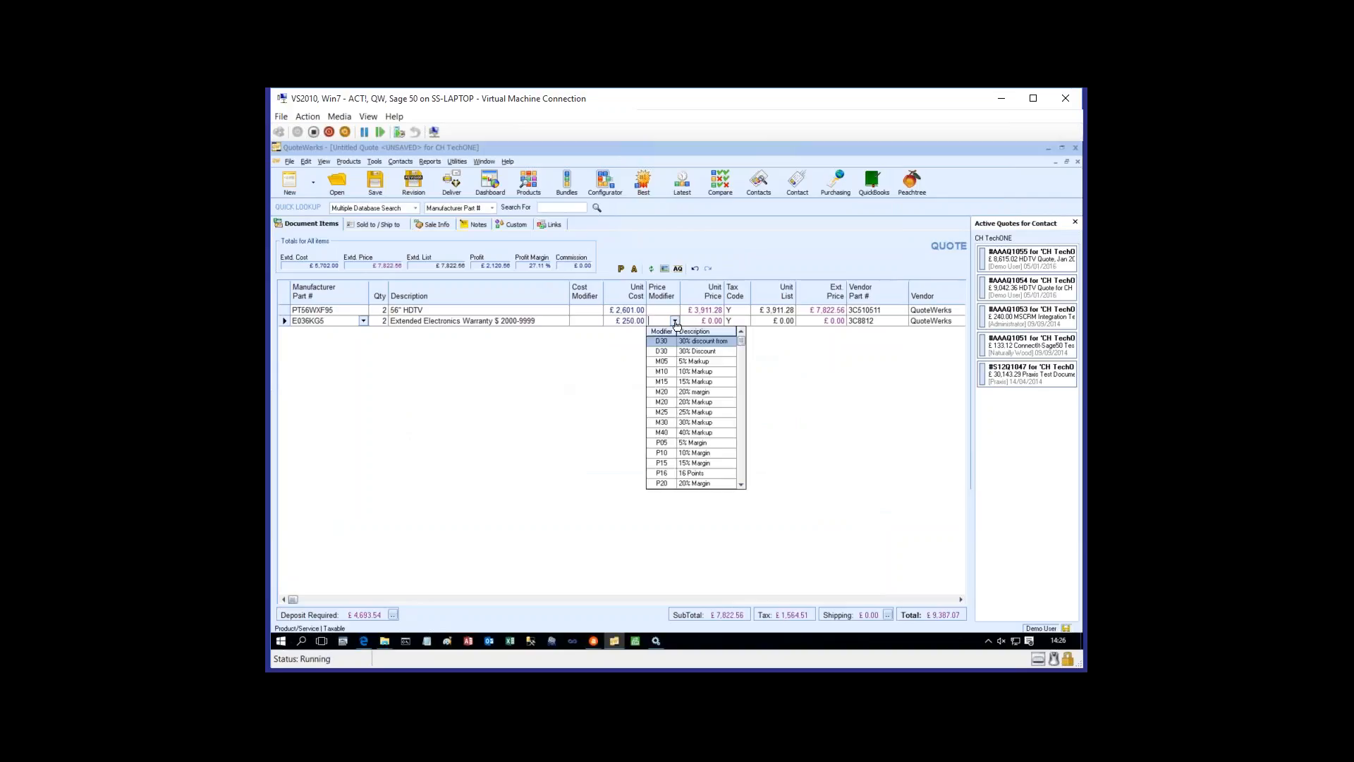
left_click(677, 371)
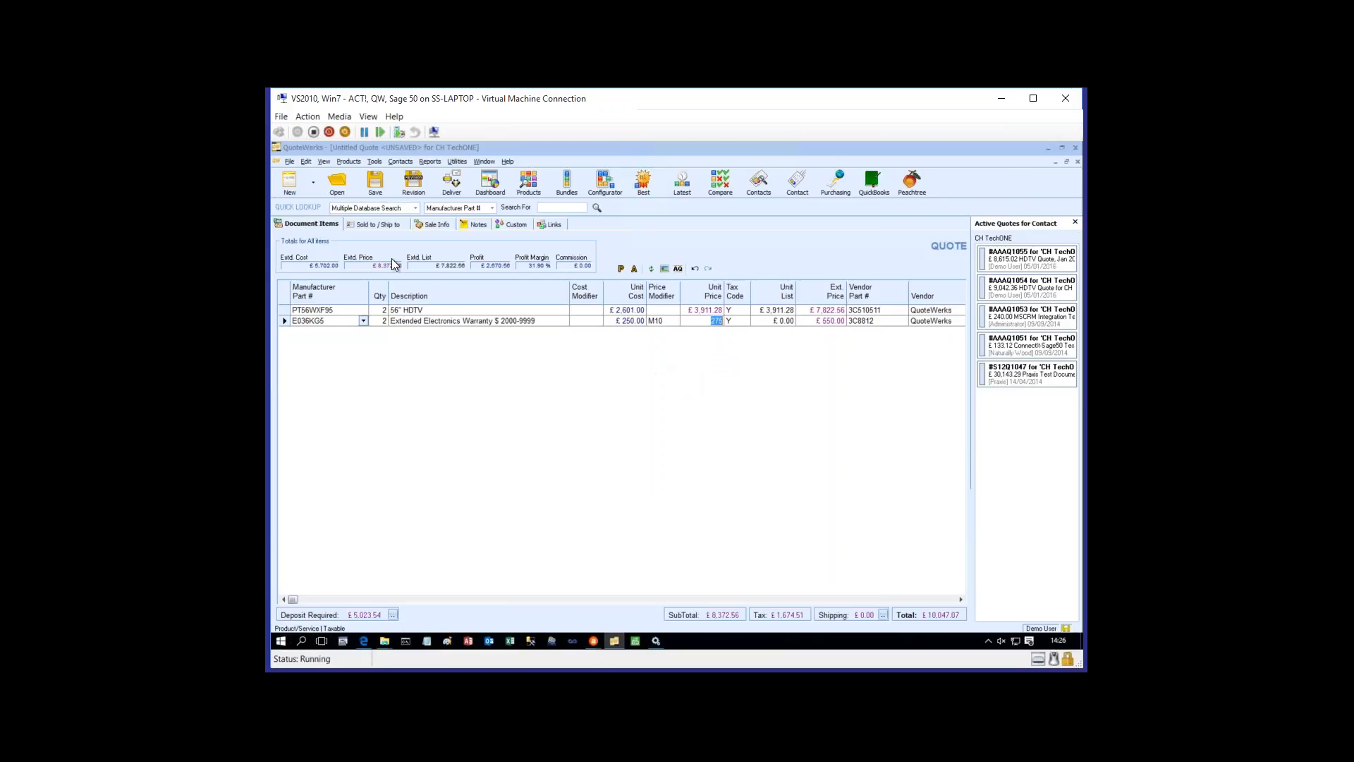
left_click(282, 320)
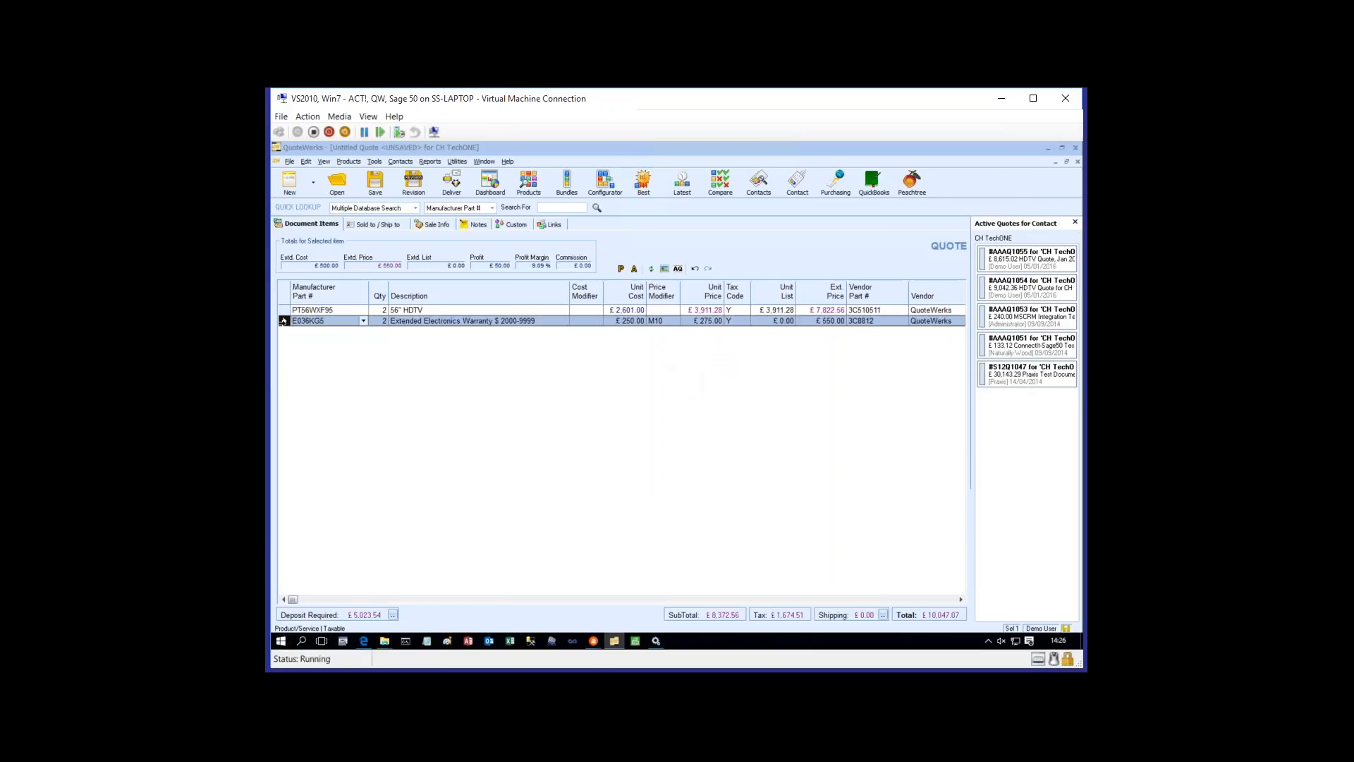
Add a subtotal line after the extended warranty line, followed by a taxable 15% discount line
right_click(282, 320)
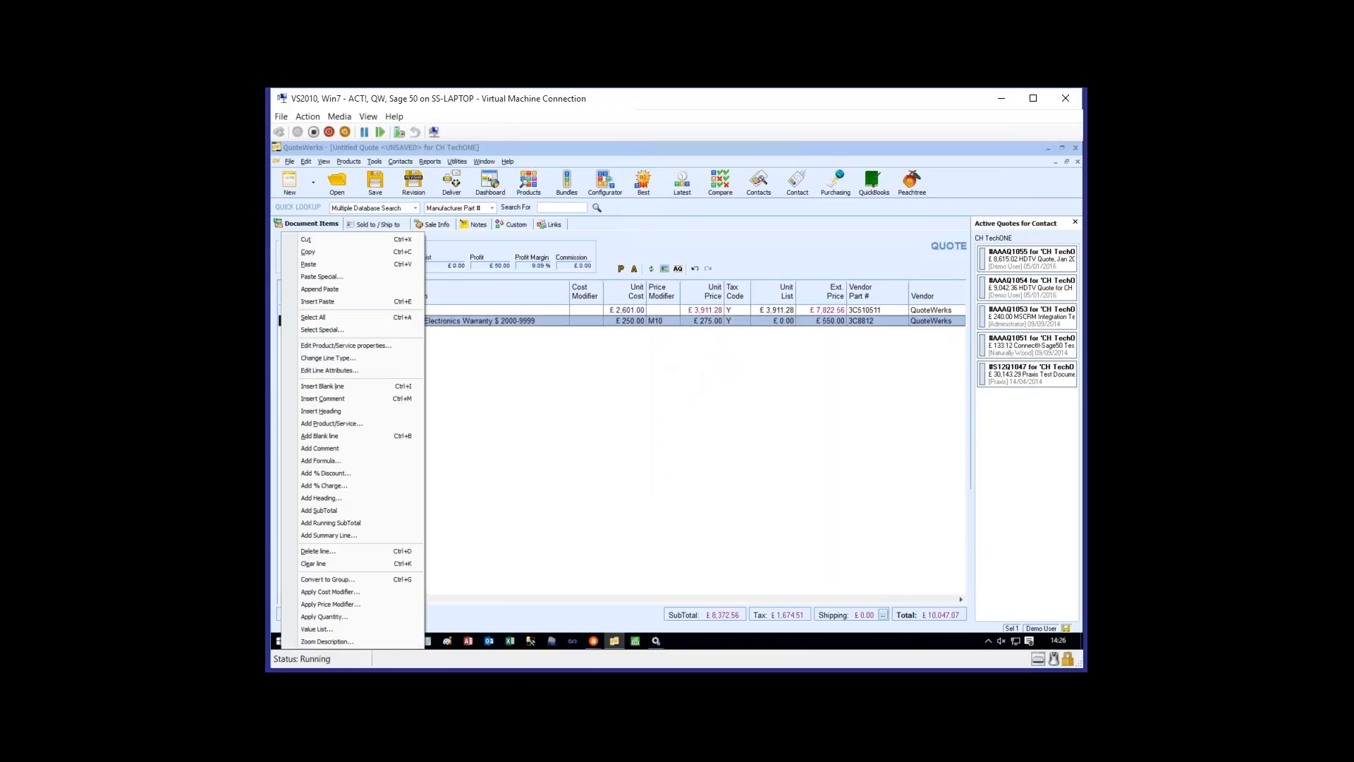
left_click(300, 512)
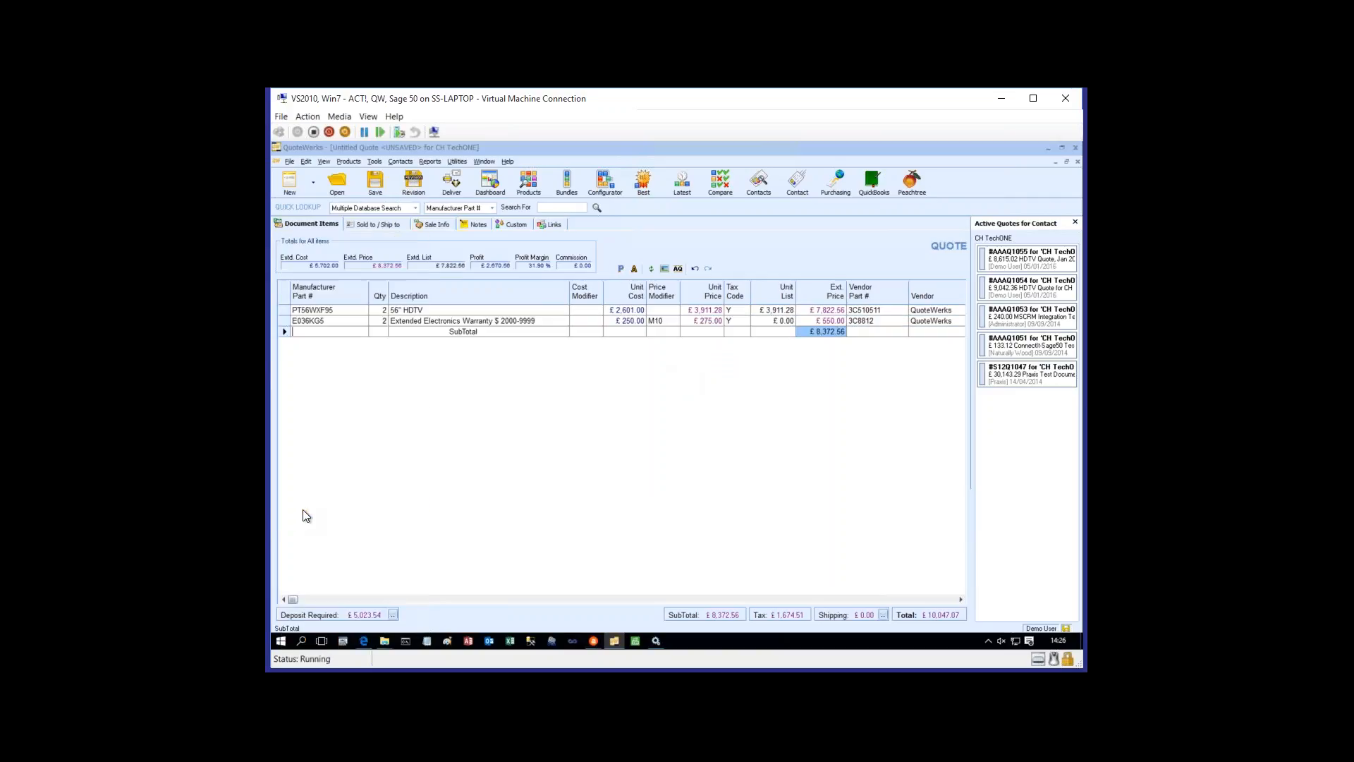
left_click(285, 332)
right_click(284, 331)
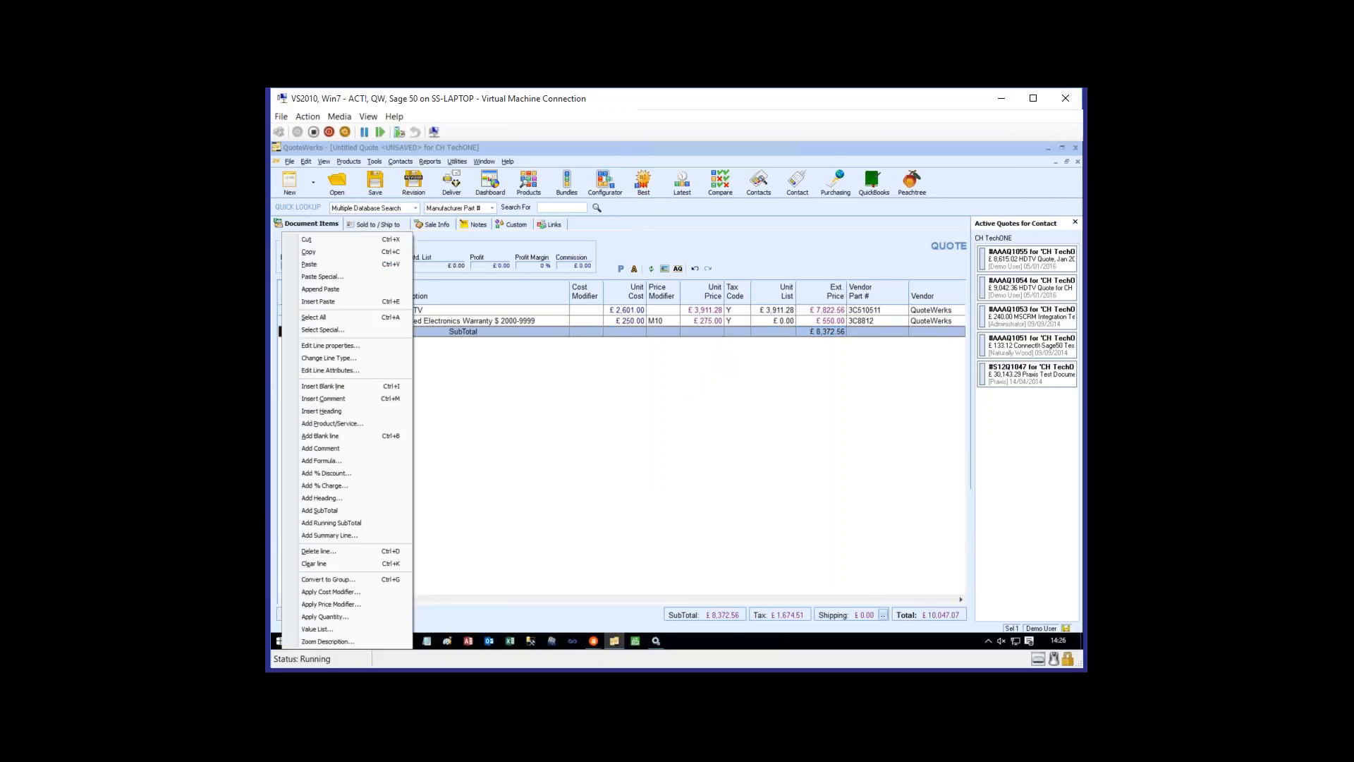
left_click(314, 474)
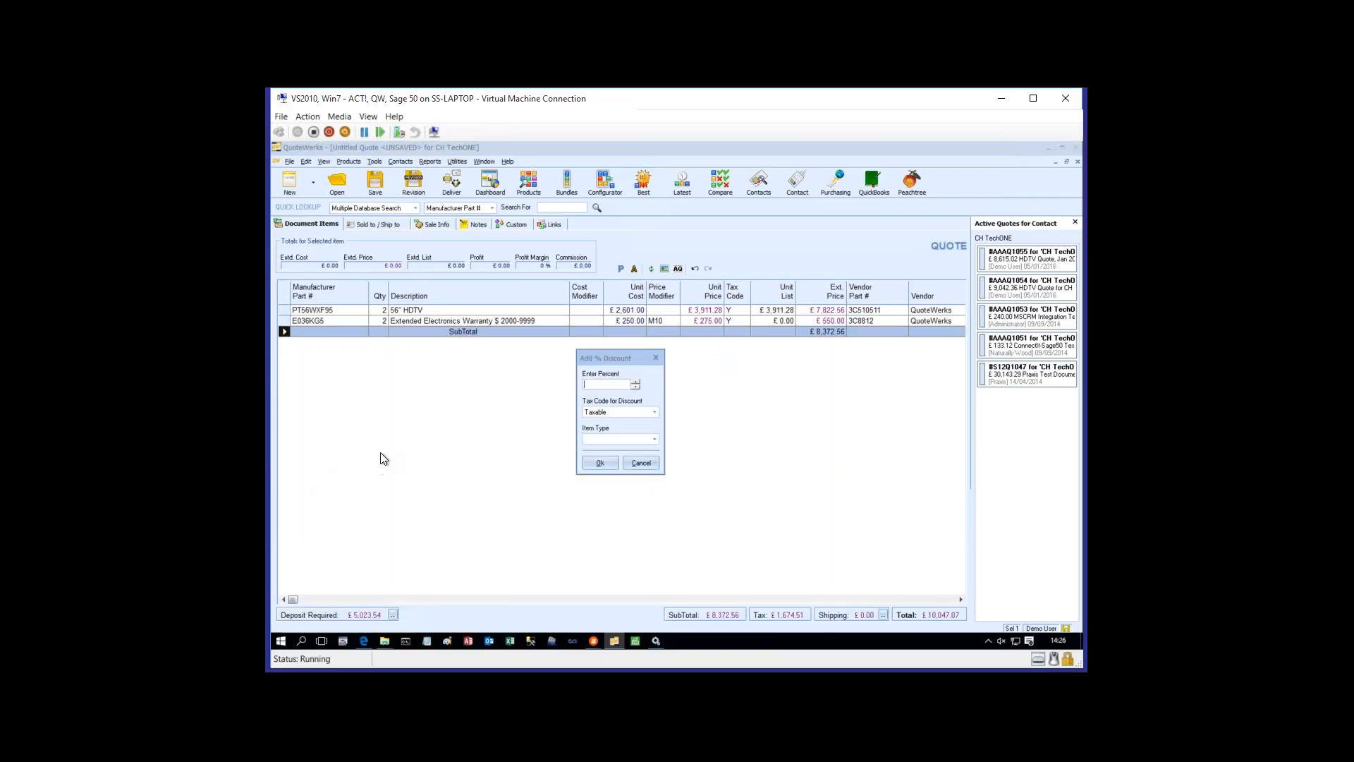
type("15")
left_click(600, 463)
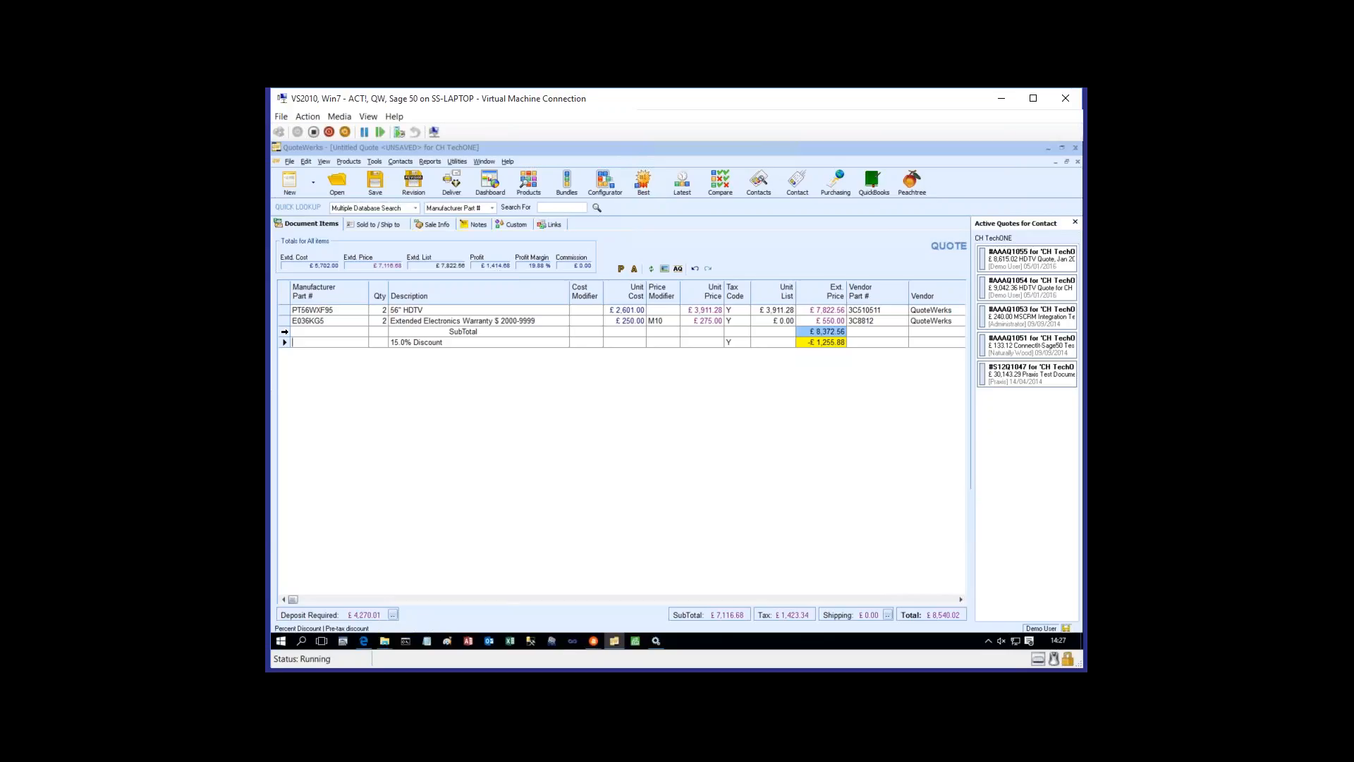
Set the subtotal line's Print Line attribute to No
double_click(284, 331)
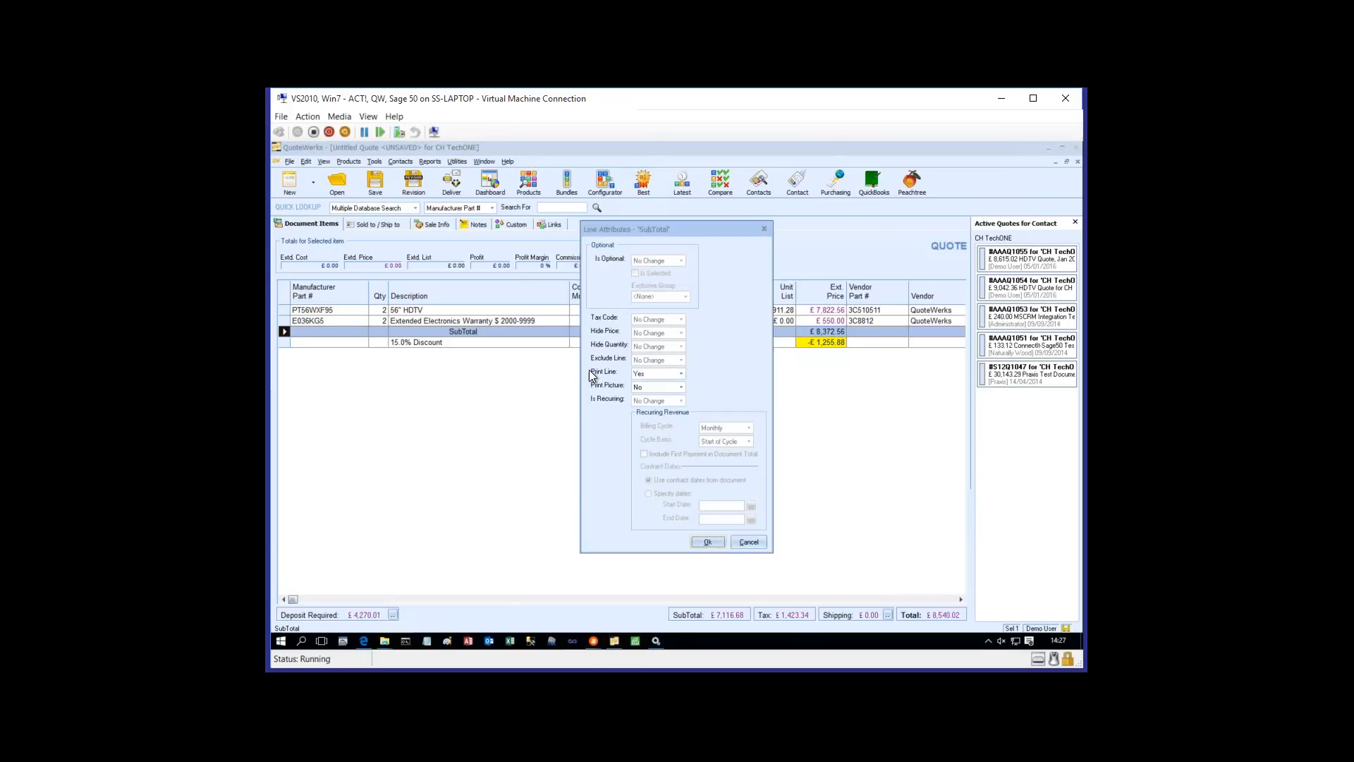
left_click(681, 373)
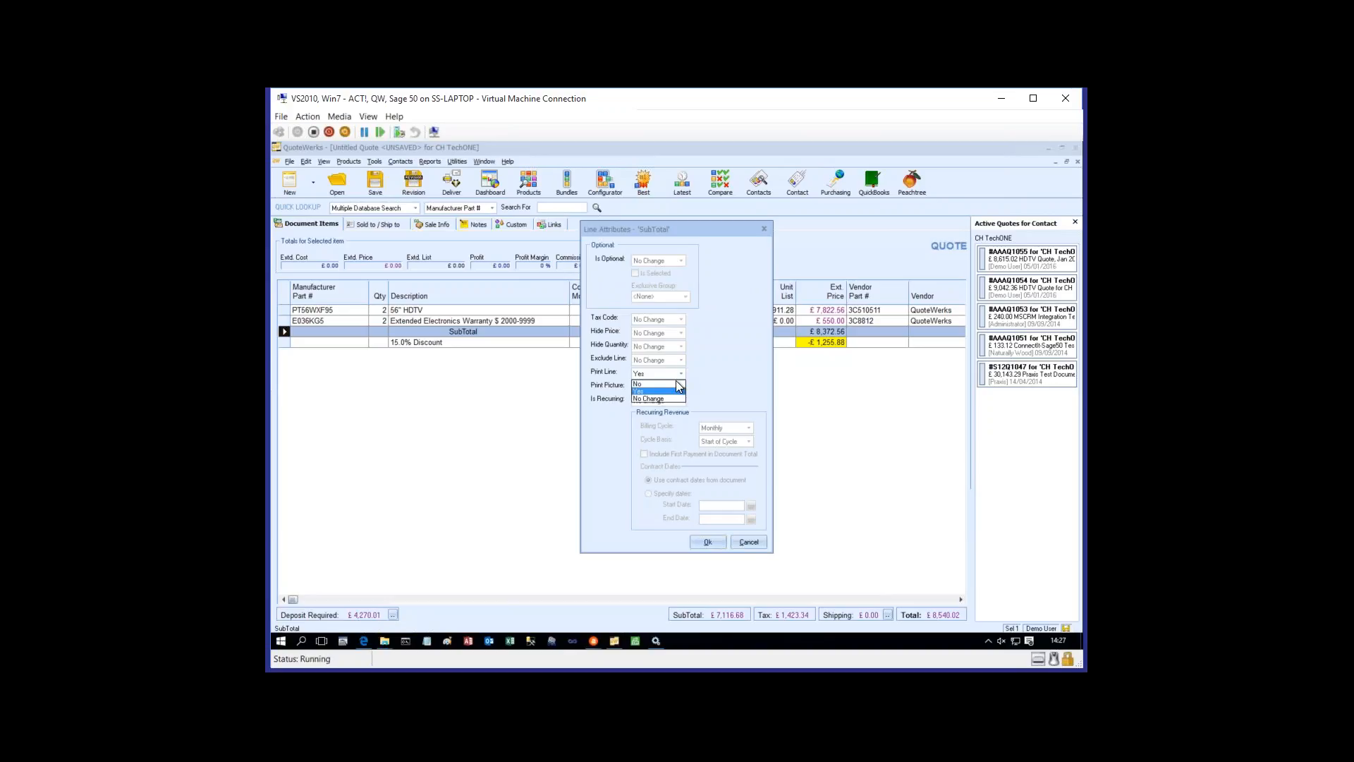
left_click(642, 383)
left_click(702, 540)
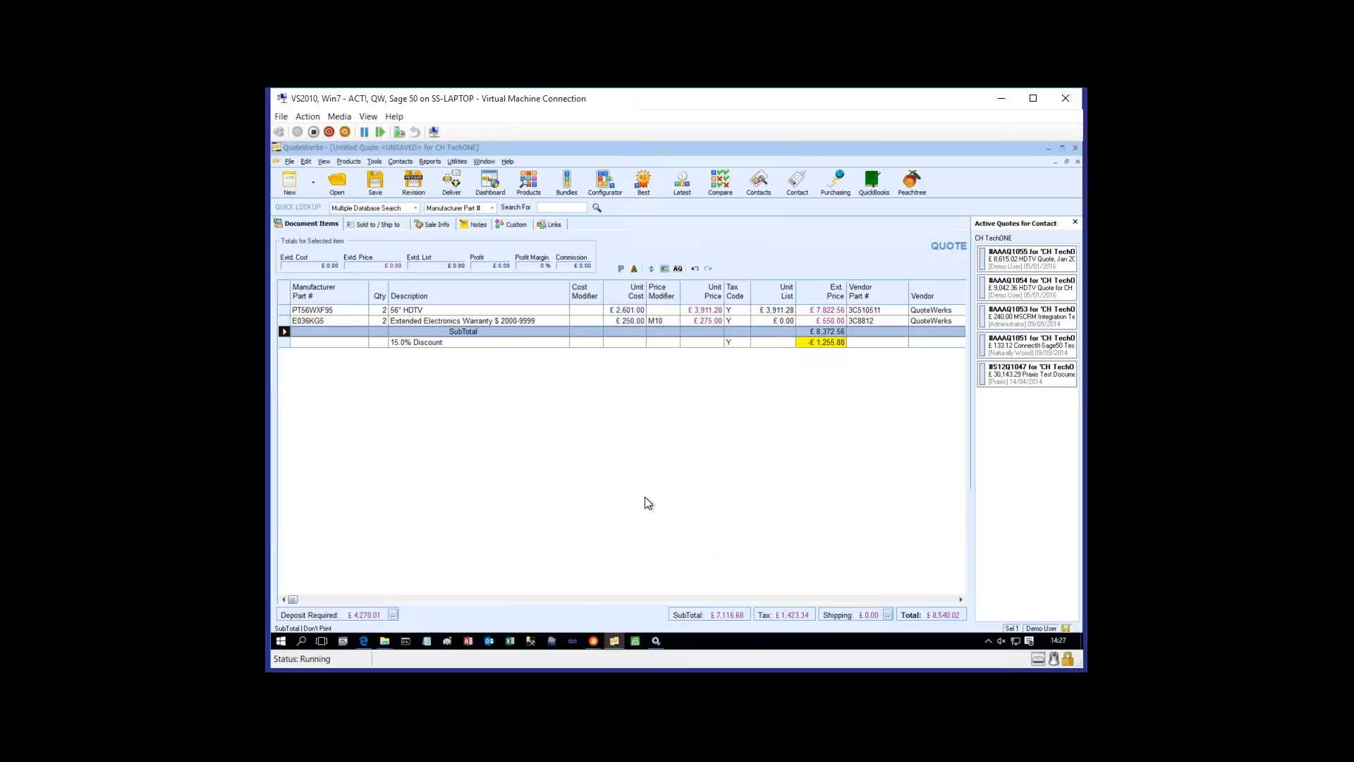
Make the extended warranty line optional by setting its Is Optional attribute to Yes, keeping it selected
double_click(284, 320)
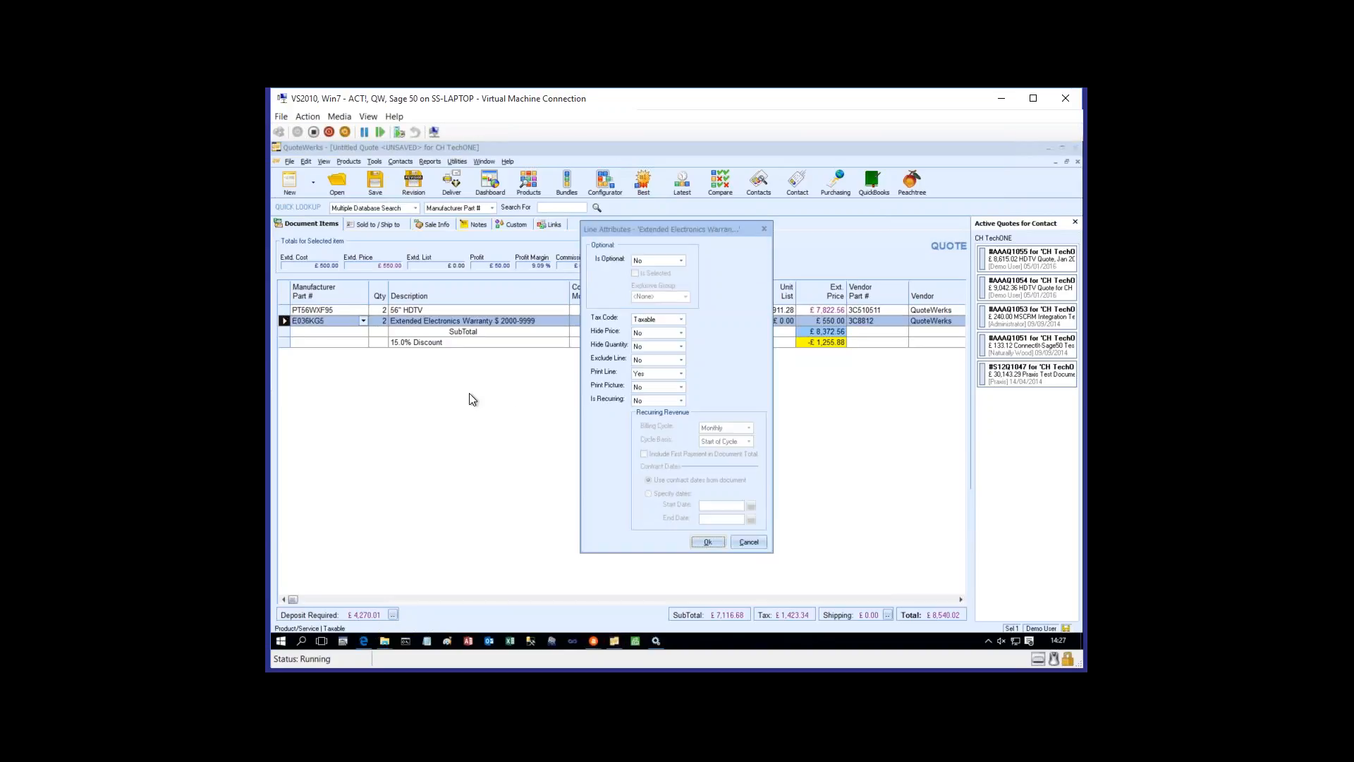
left_click(681, 261)
left_click(646, 276)
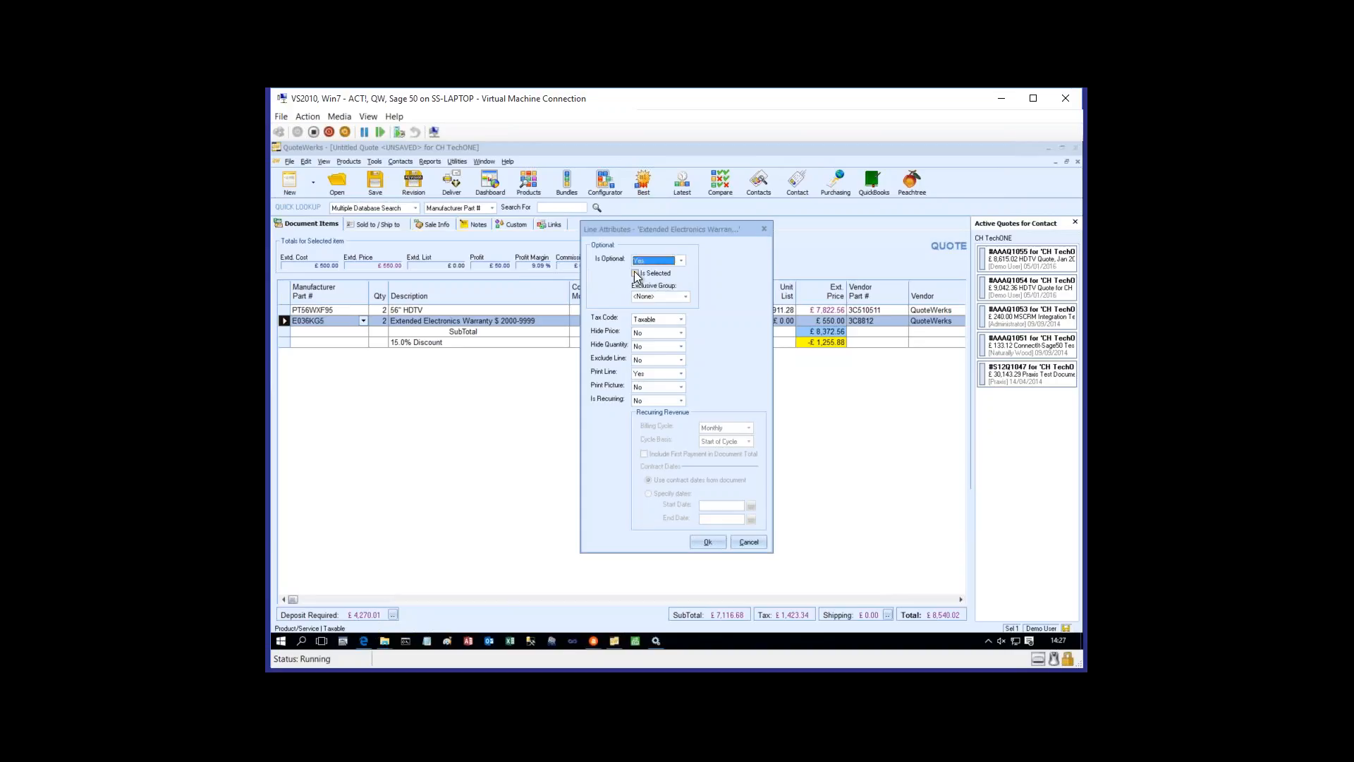
left_click(708, 541)
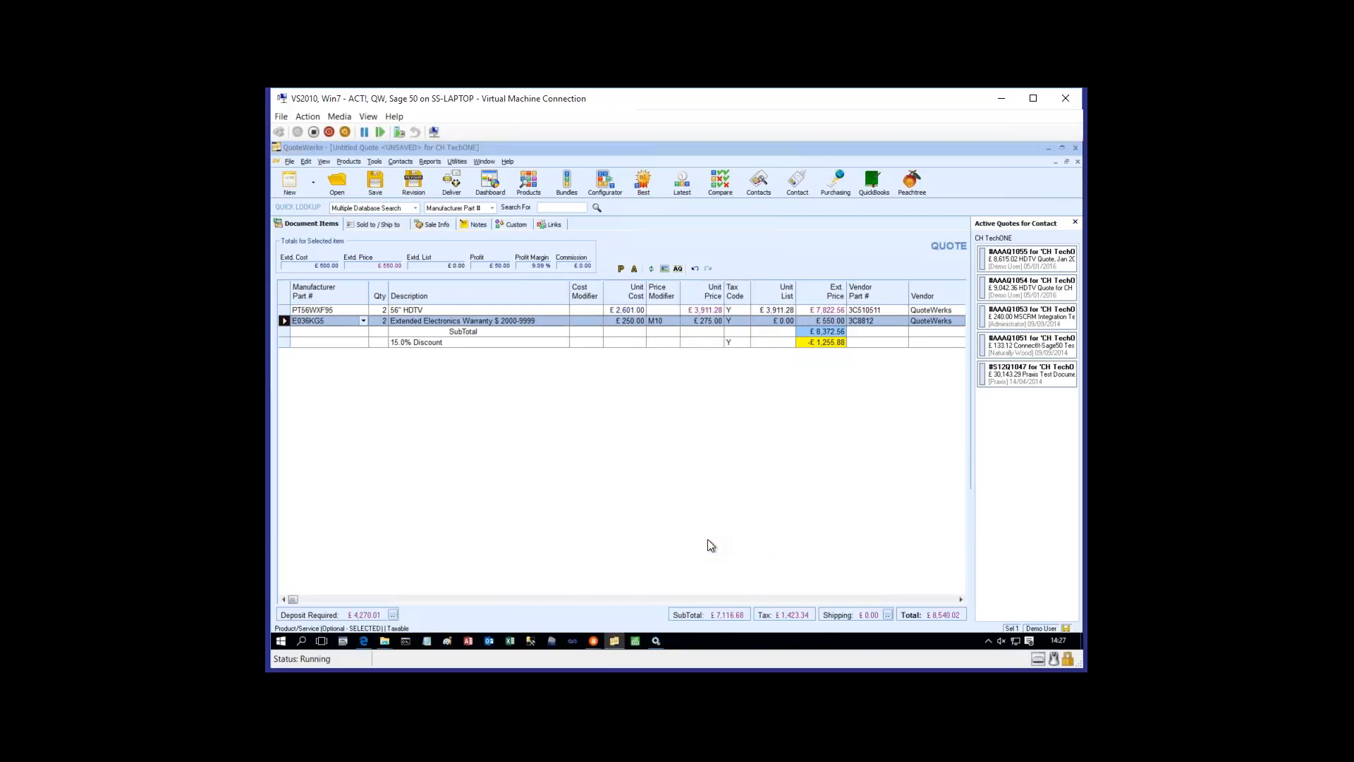
Choose the Quote (Alternate) layout for delivering the quote, preview the printed document, and close the preview
left_click(454, 185)
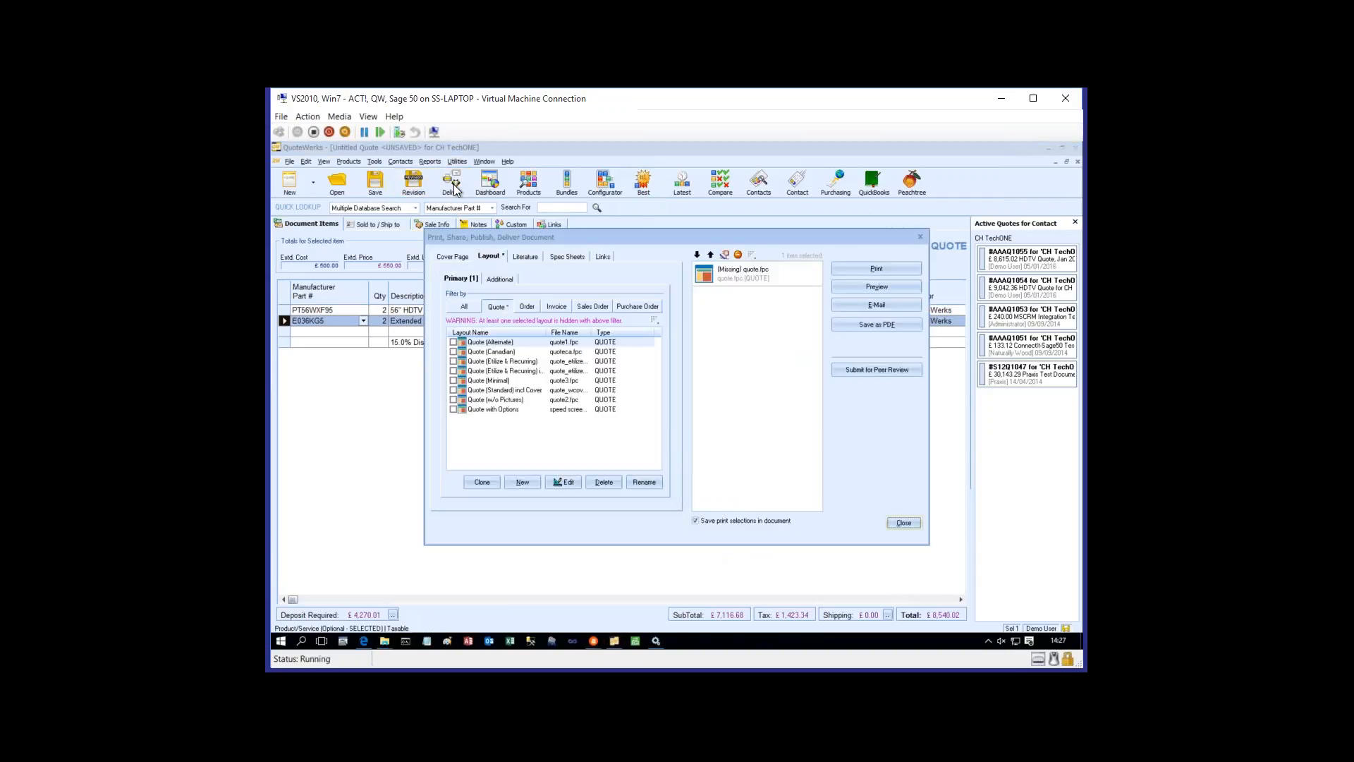
left_click(454, 342)
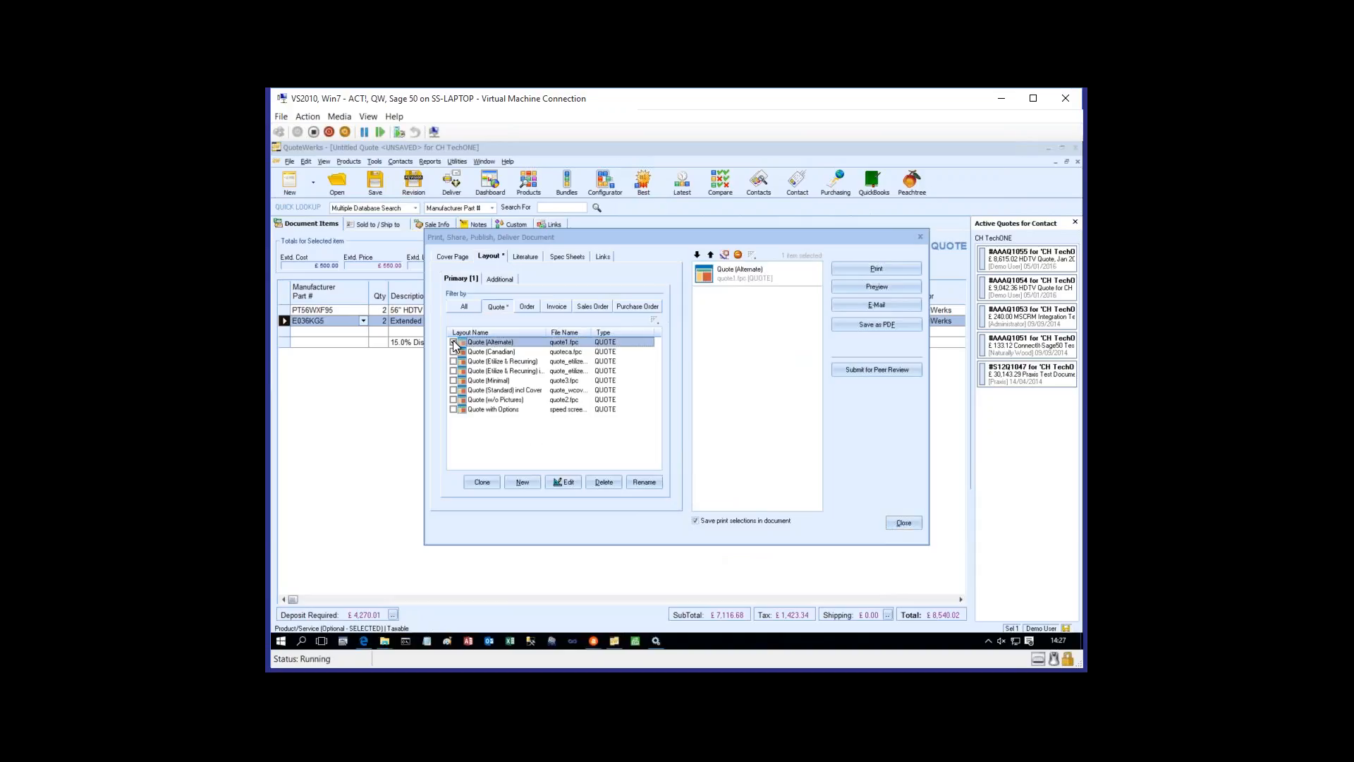
left_click(872, 288)
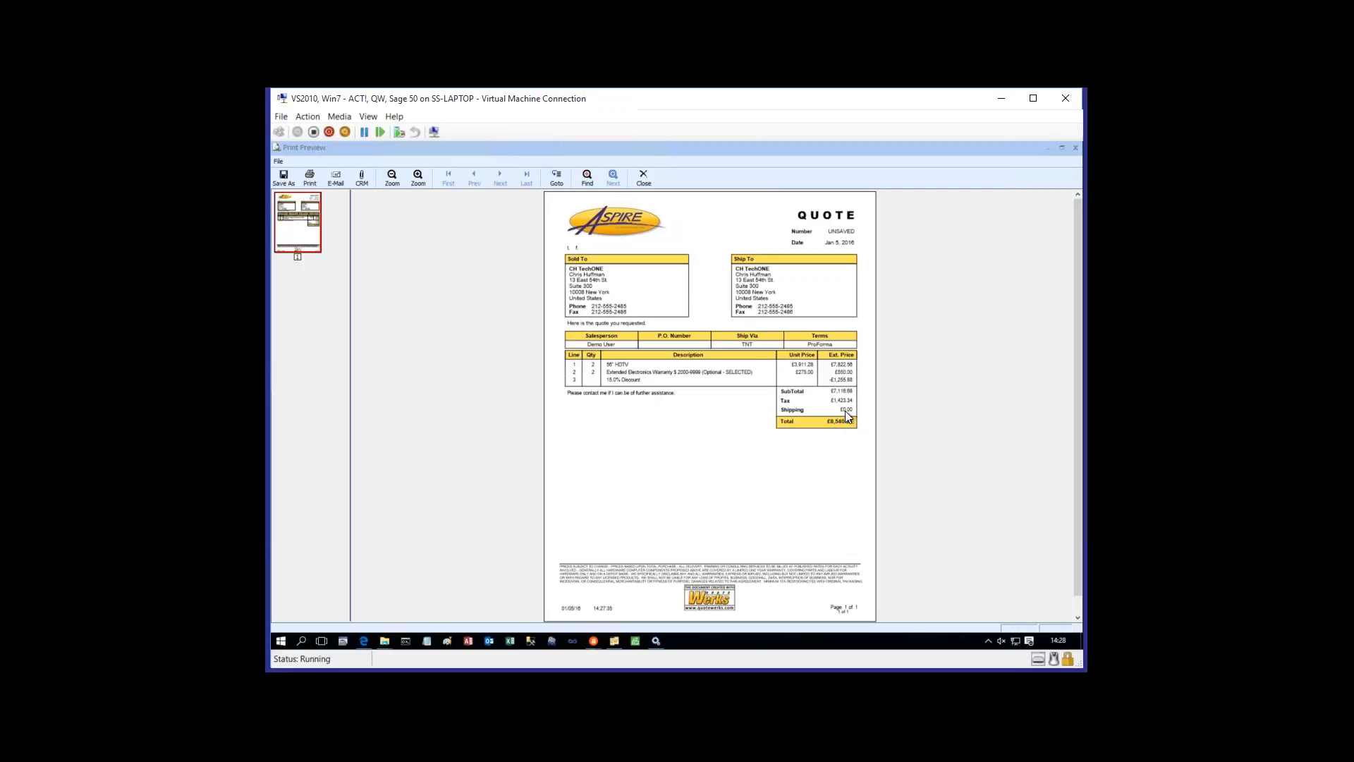
left_click(645, 179)
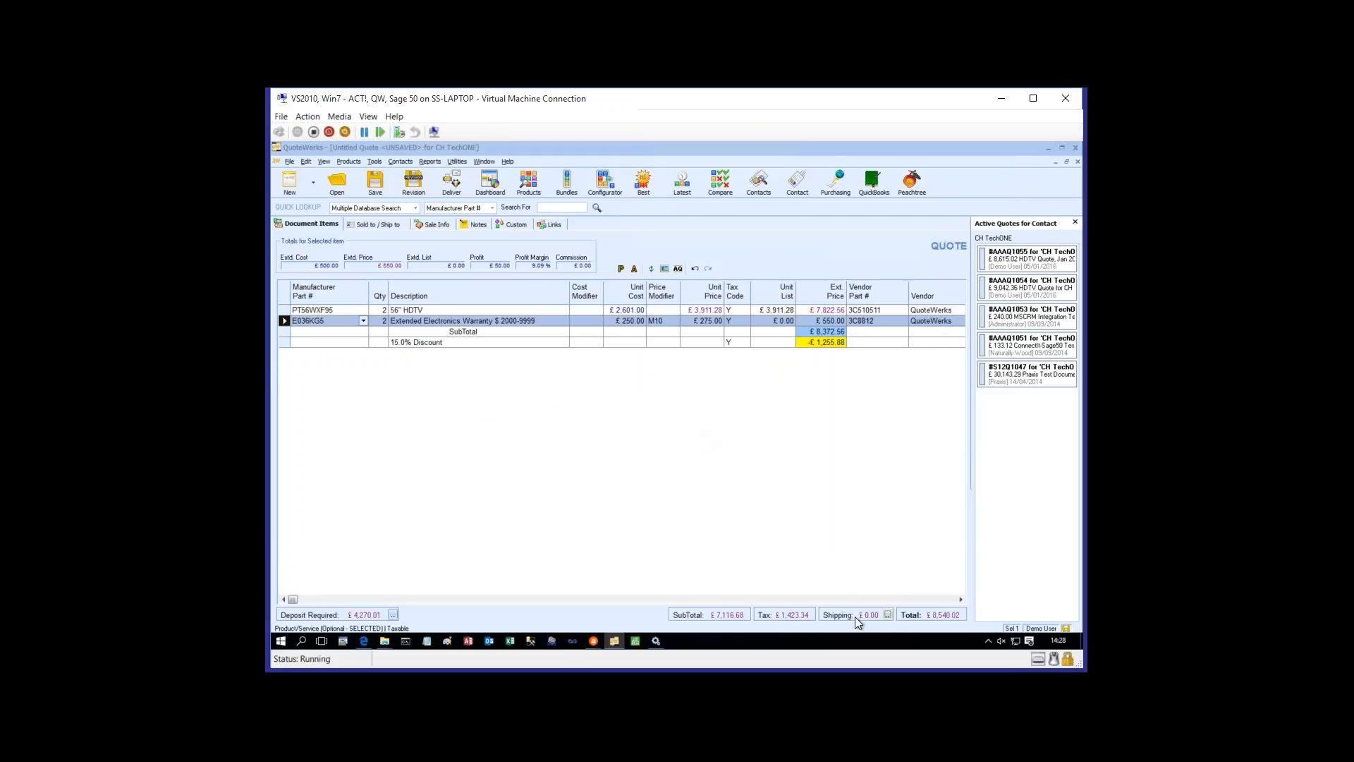
Manually enter a shipping price of £110.00 for the quote
left_click(887, 614)
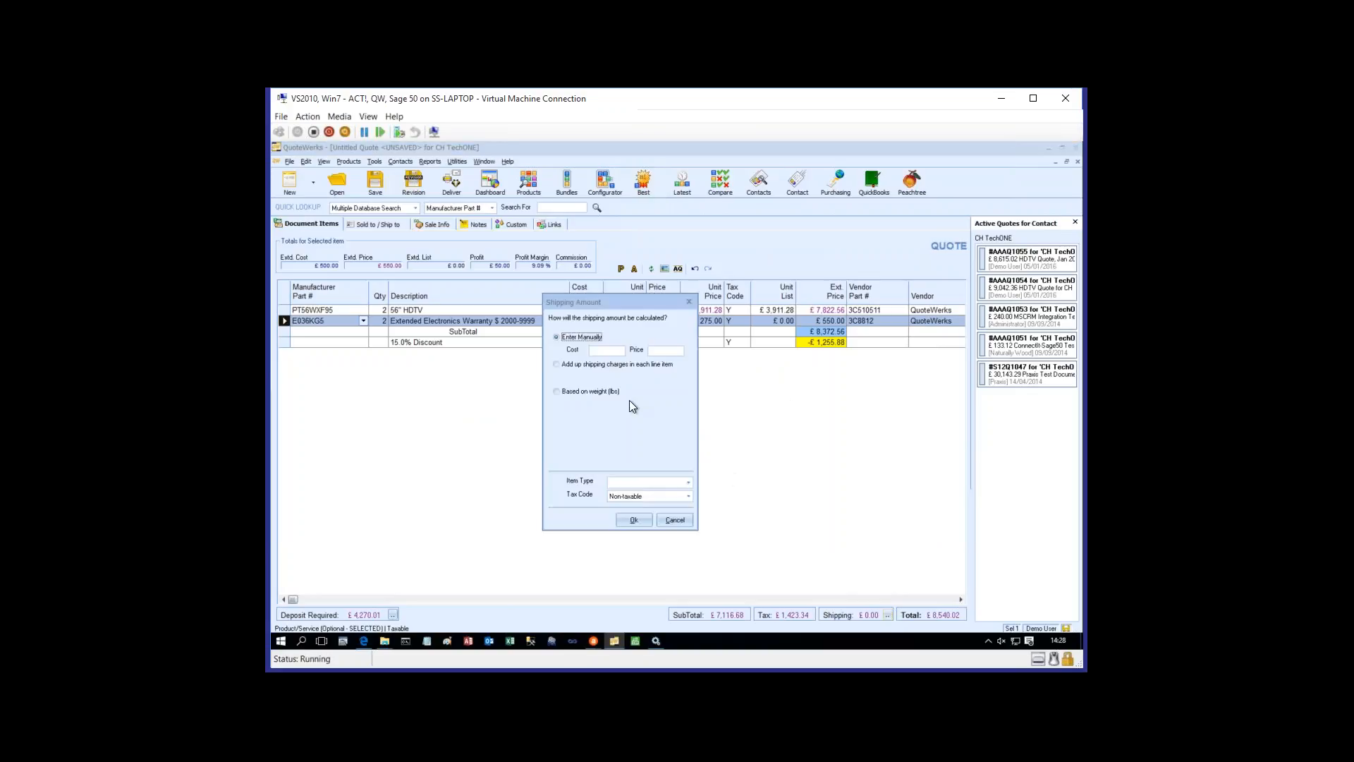
left_click(608, 351)
left_click(633, 520)
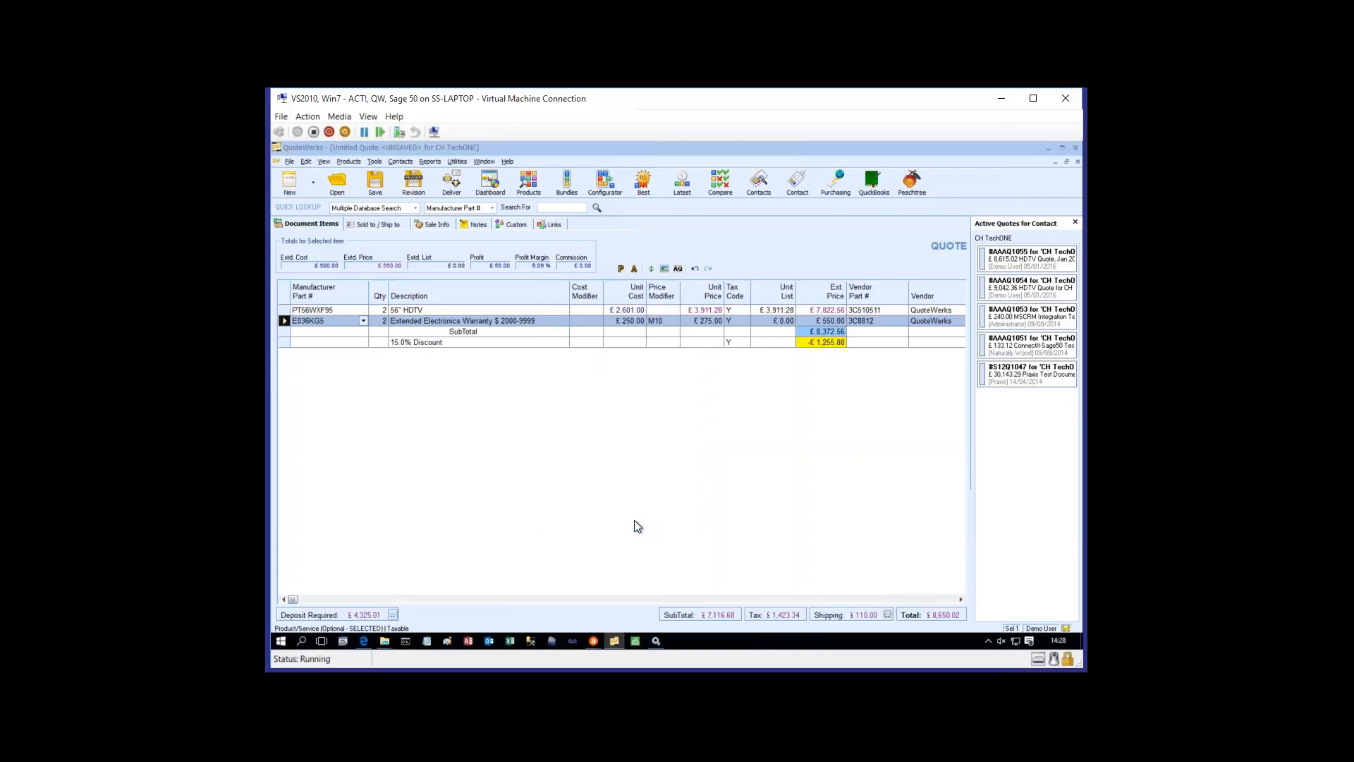
Save the quote under the name "HDTV Quote, Jan 2016"
left_click(376, 186)
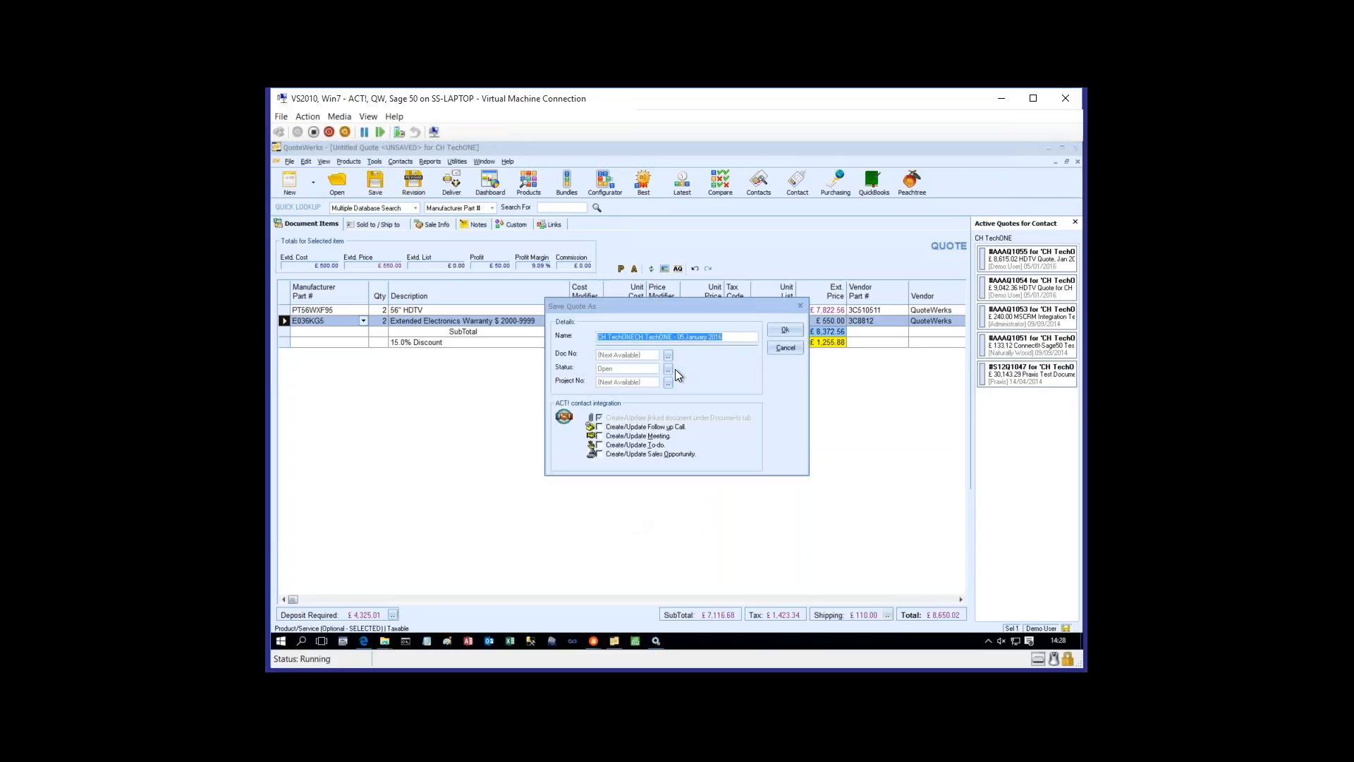
type("HDTV")
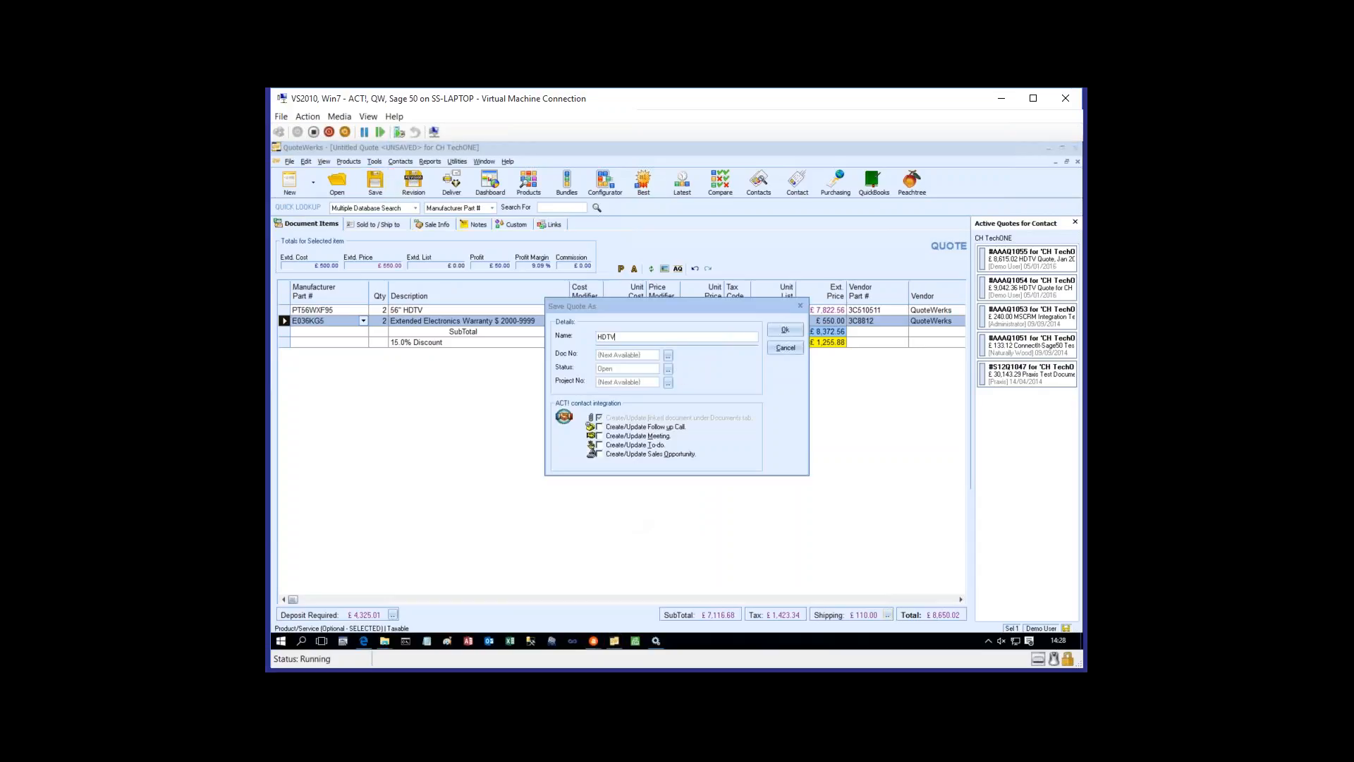
type(" Quote, Jan 2016")
left_click(785, 330)
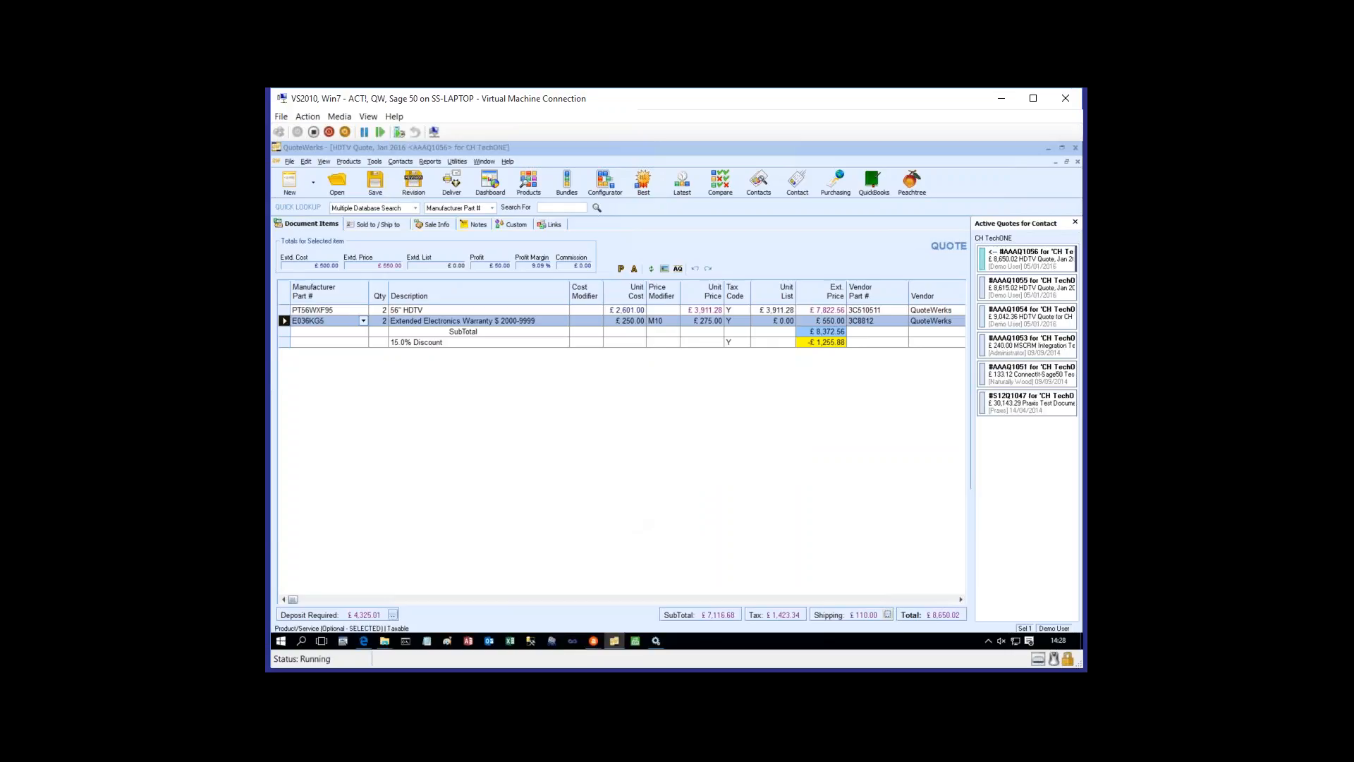
Open an e-mail for delivering the quote as a PDF attachment and check its recipient, sender and subject
left_click(453, 186)
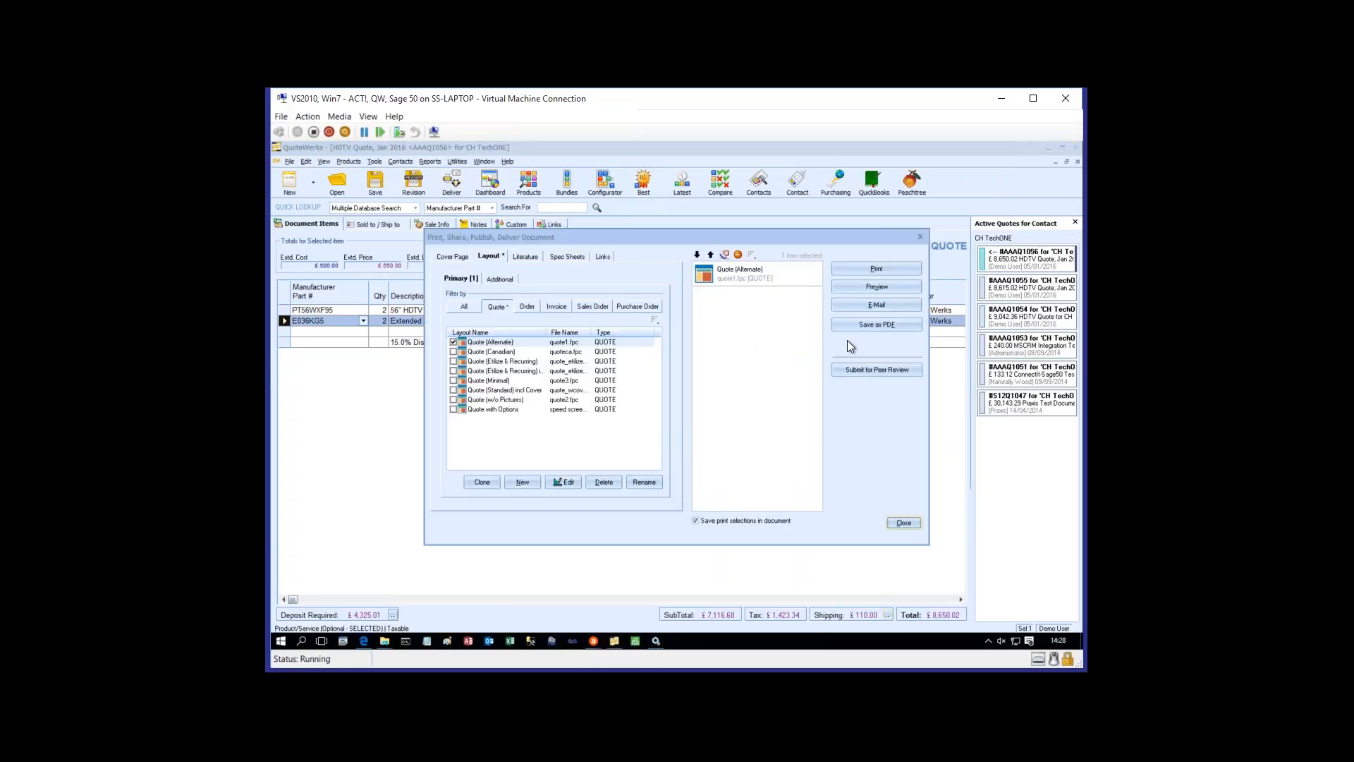
left_click(869, 310)
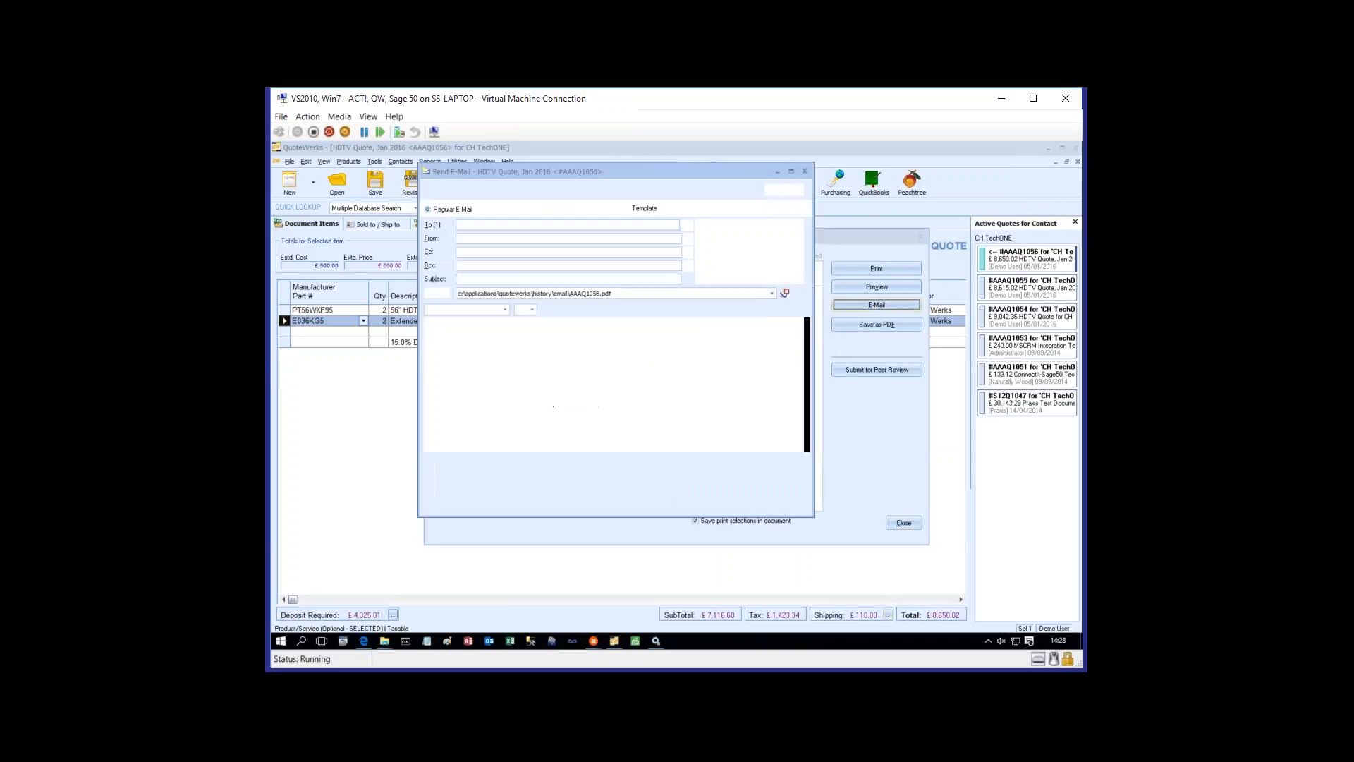
left_click_drag(620, 229, 457, 225)
key("Tab")
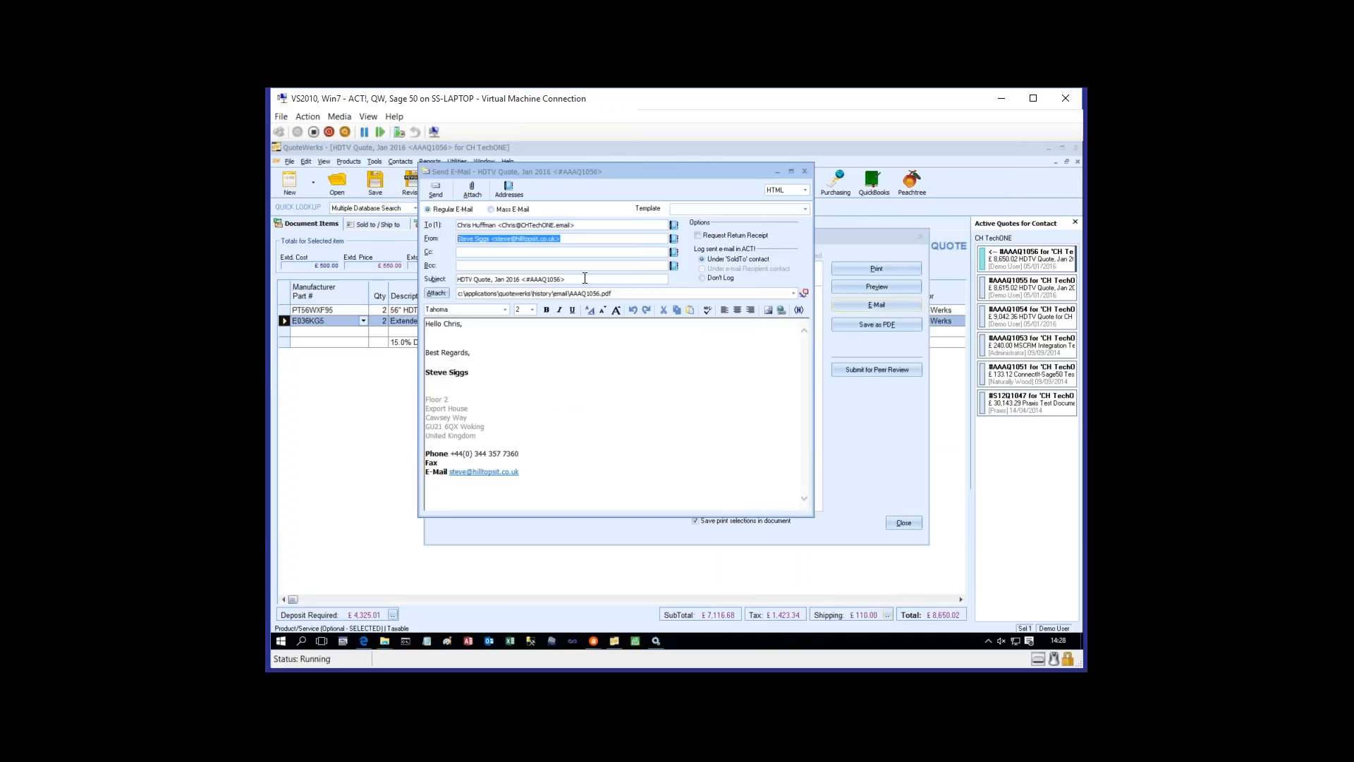
left_click_drag(584, 278, 457, 279)
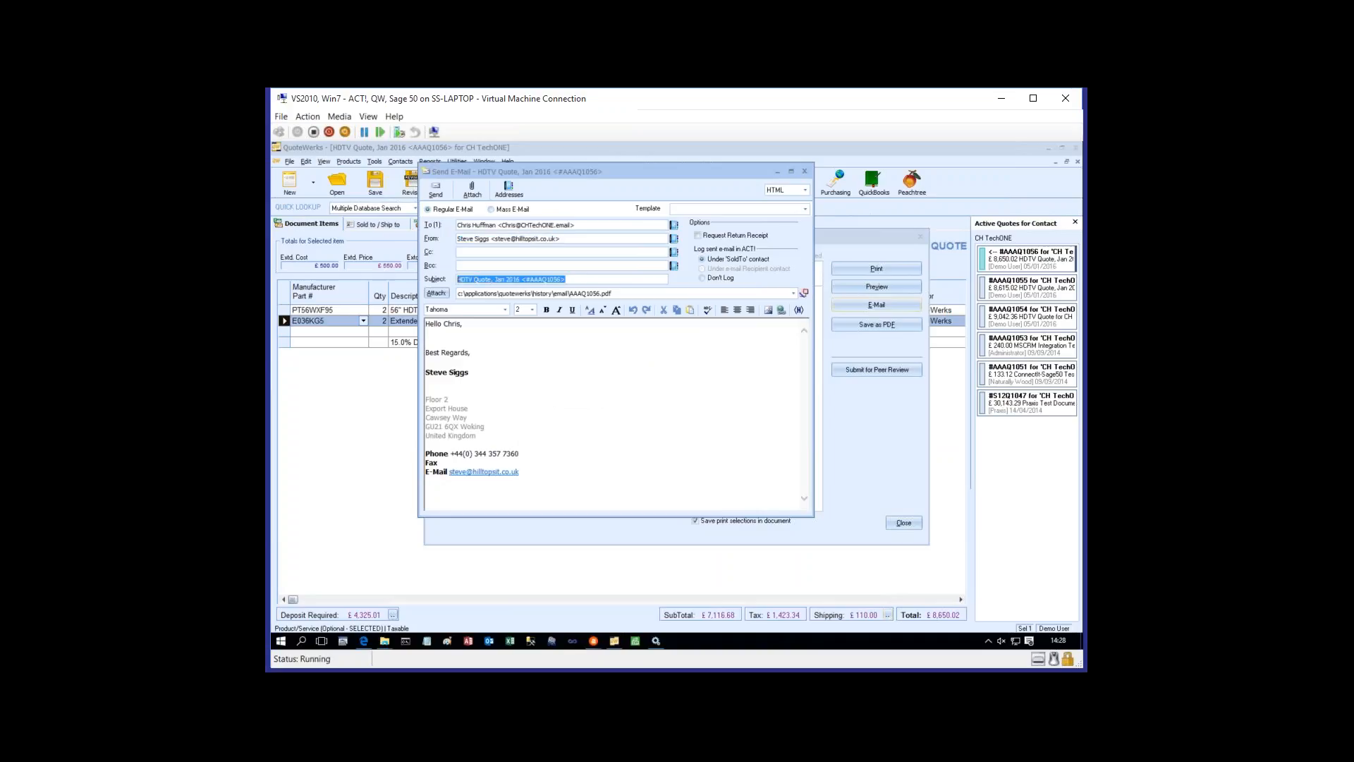
Write "Please find attached..." below the greeting in the e-mail body, and close the e-mail and delivery windows without sending
left_click(469, 333)
key("Return")
type("Please find")
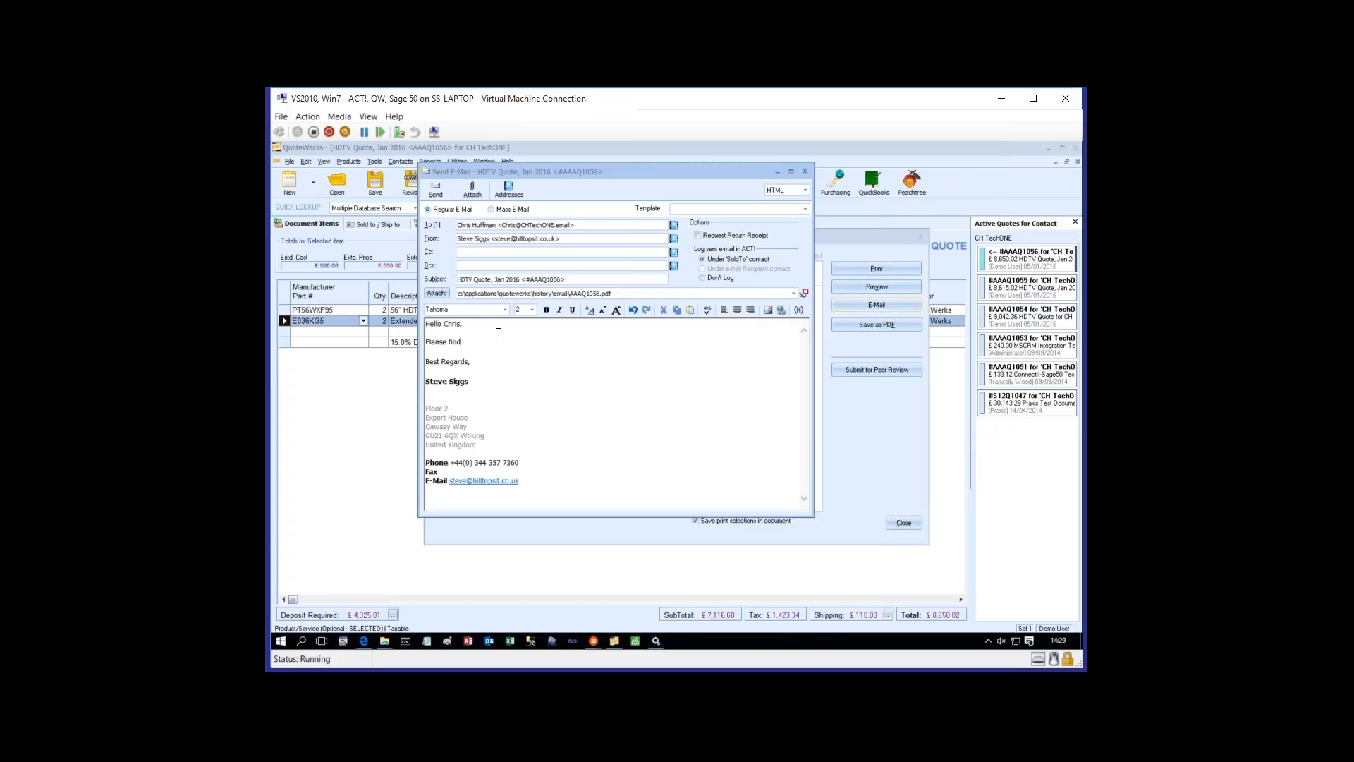
type(" attahce")
key("BackSpace")
key("BackSpace")
key("BackSpace")
type("ched...")
left_click(804, 172)
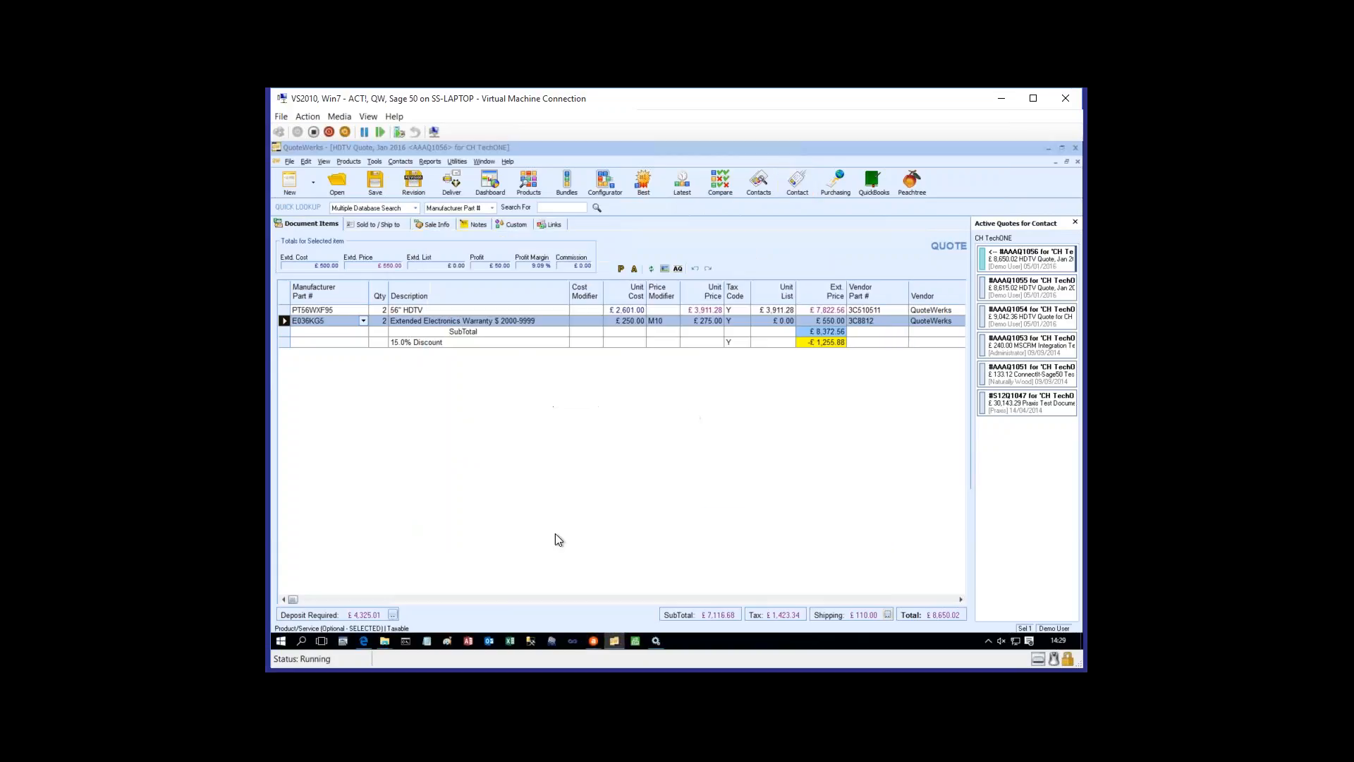
Switch to the Edge browser and examine the web address and contact details on the Hilltops IT Contact Us page
left_click(362, 642)
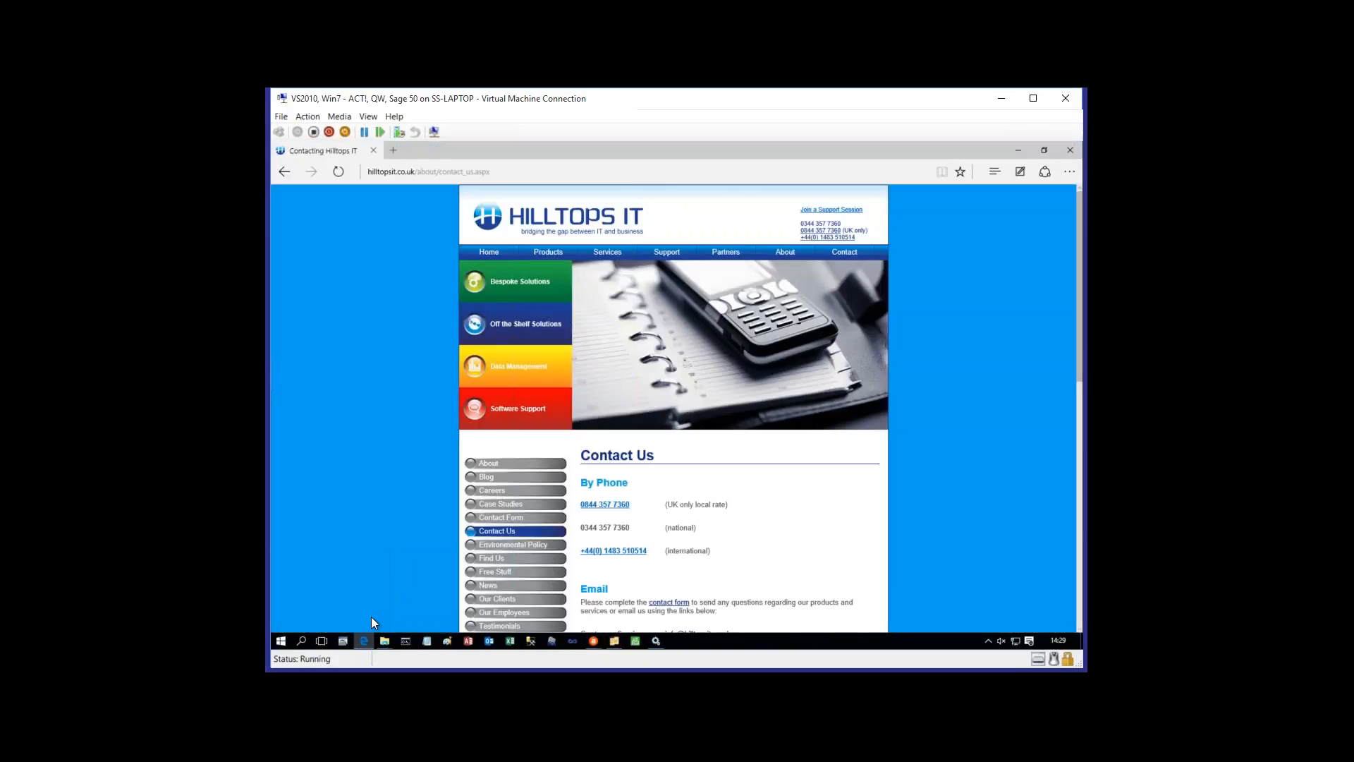
left_click(415, 170)
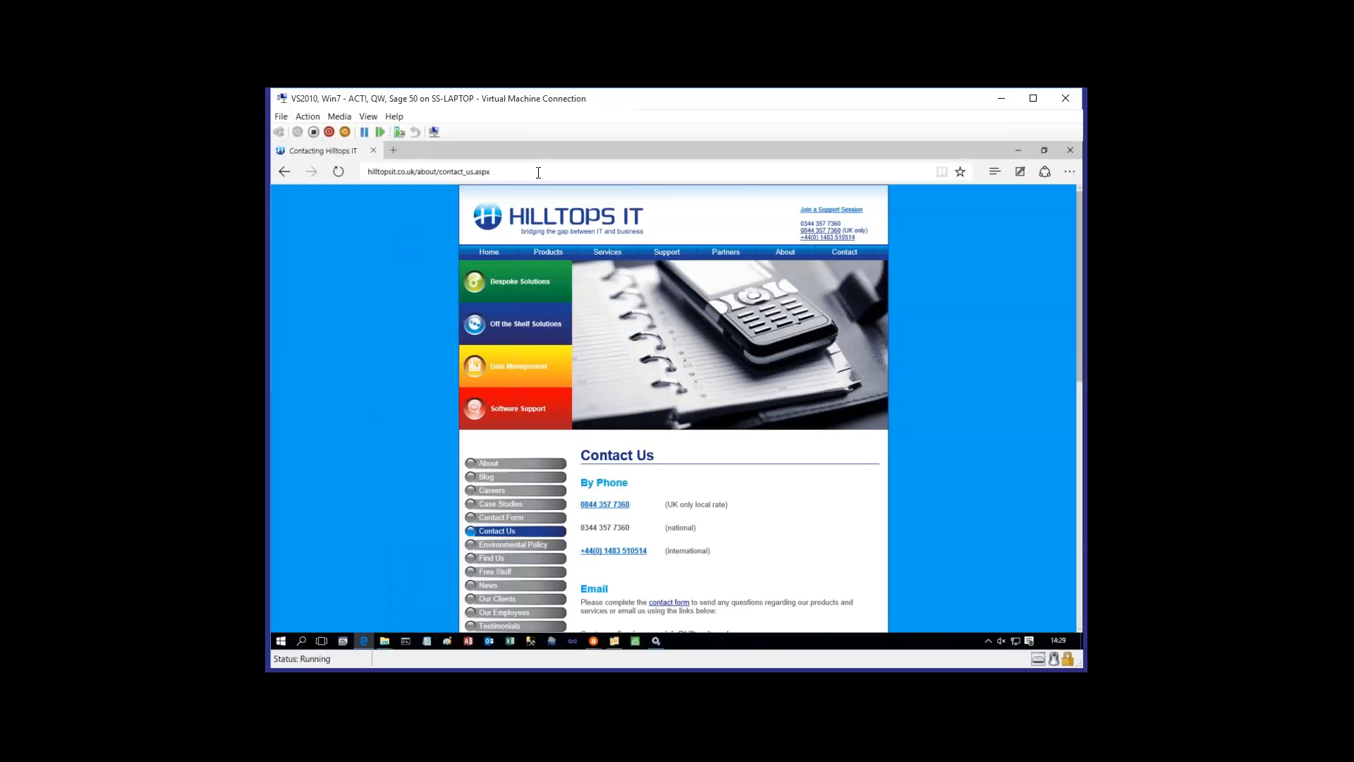
left_click(403, 172)
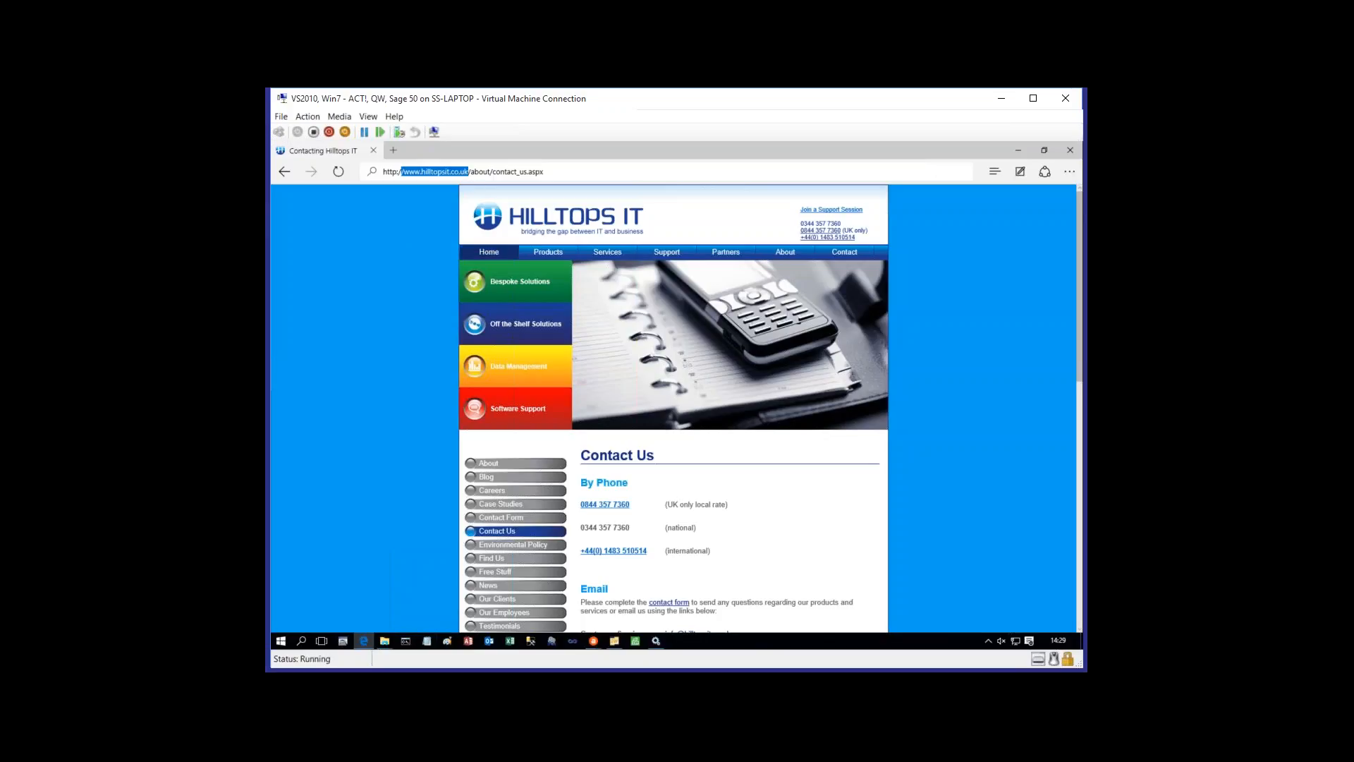
left_click(738, 552)
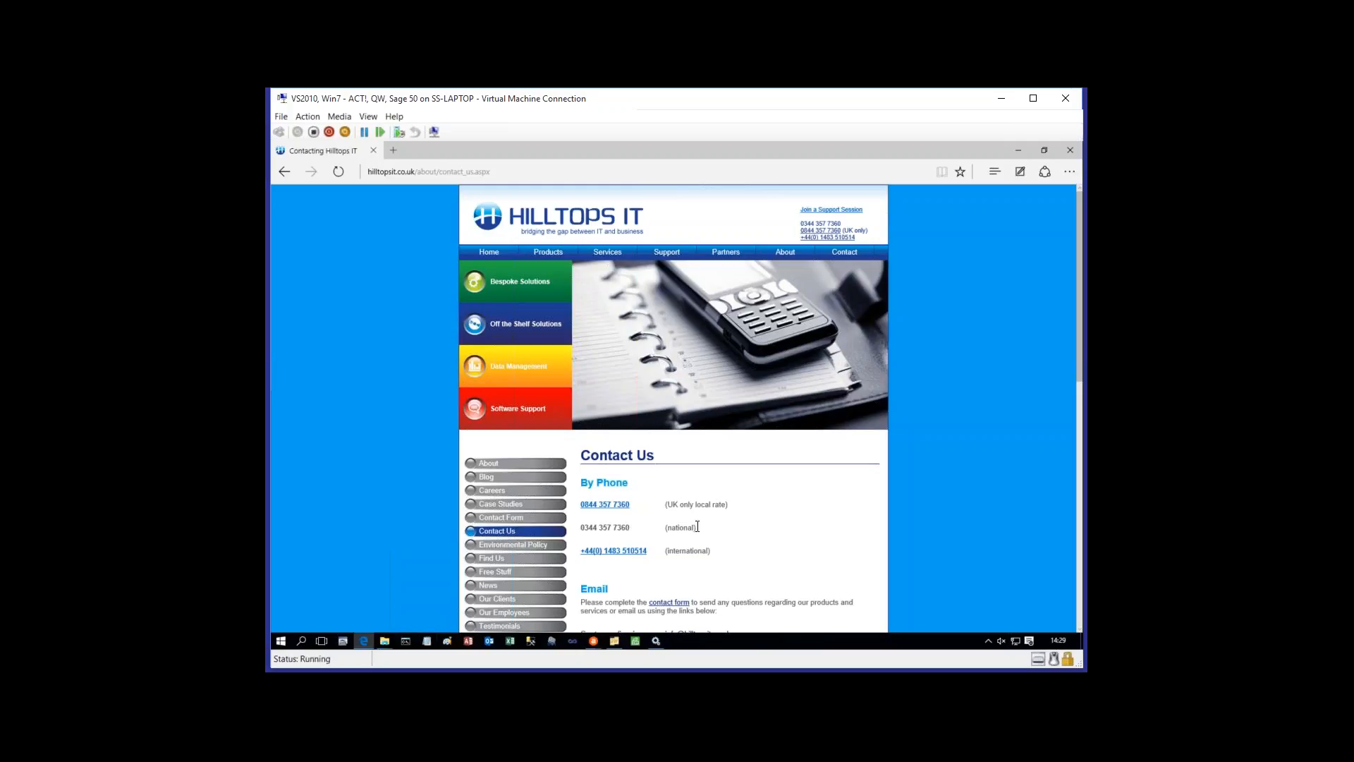
scroll(747, 514, "down", 1)
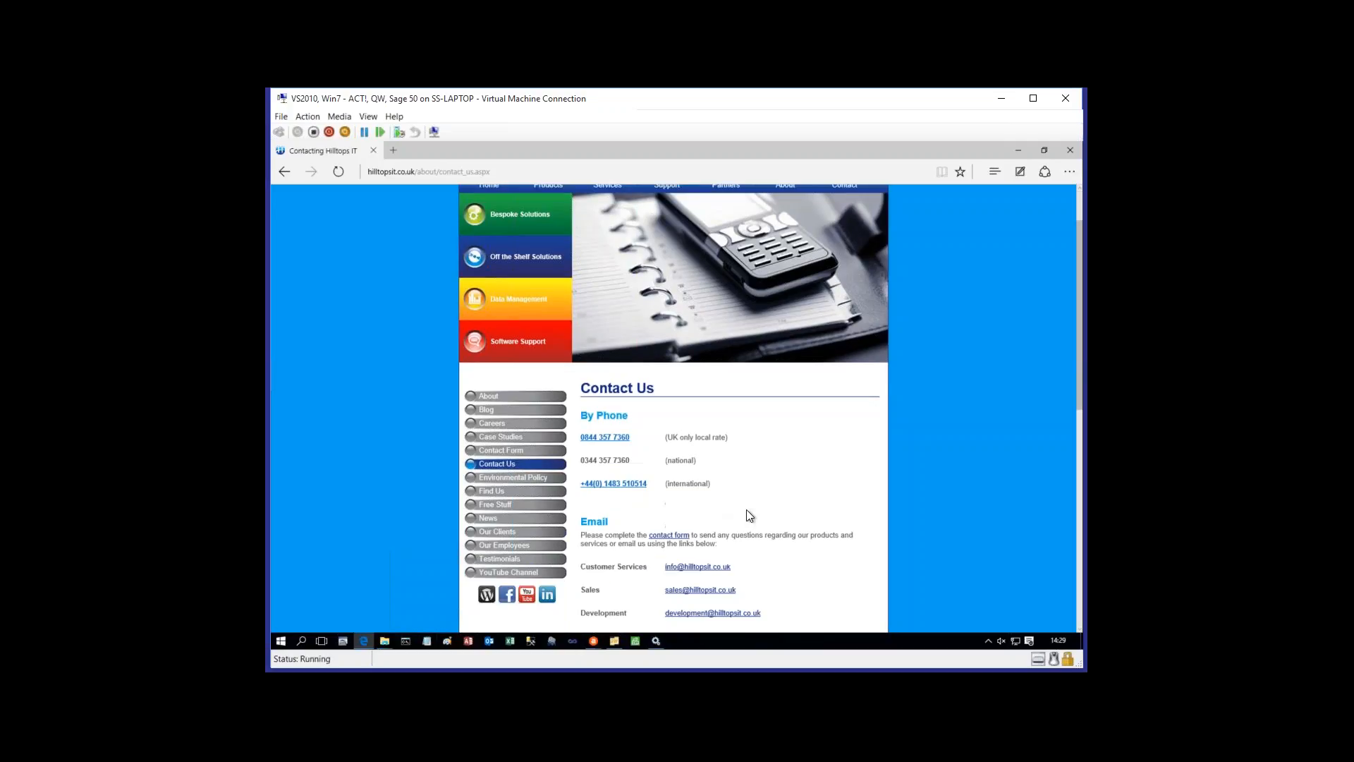
scroll(749, 516, "down", 1)
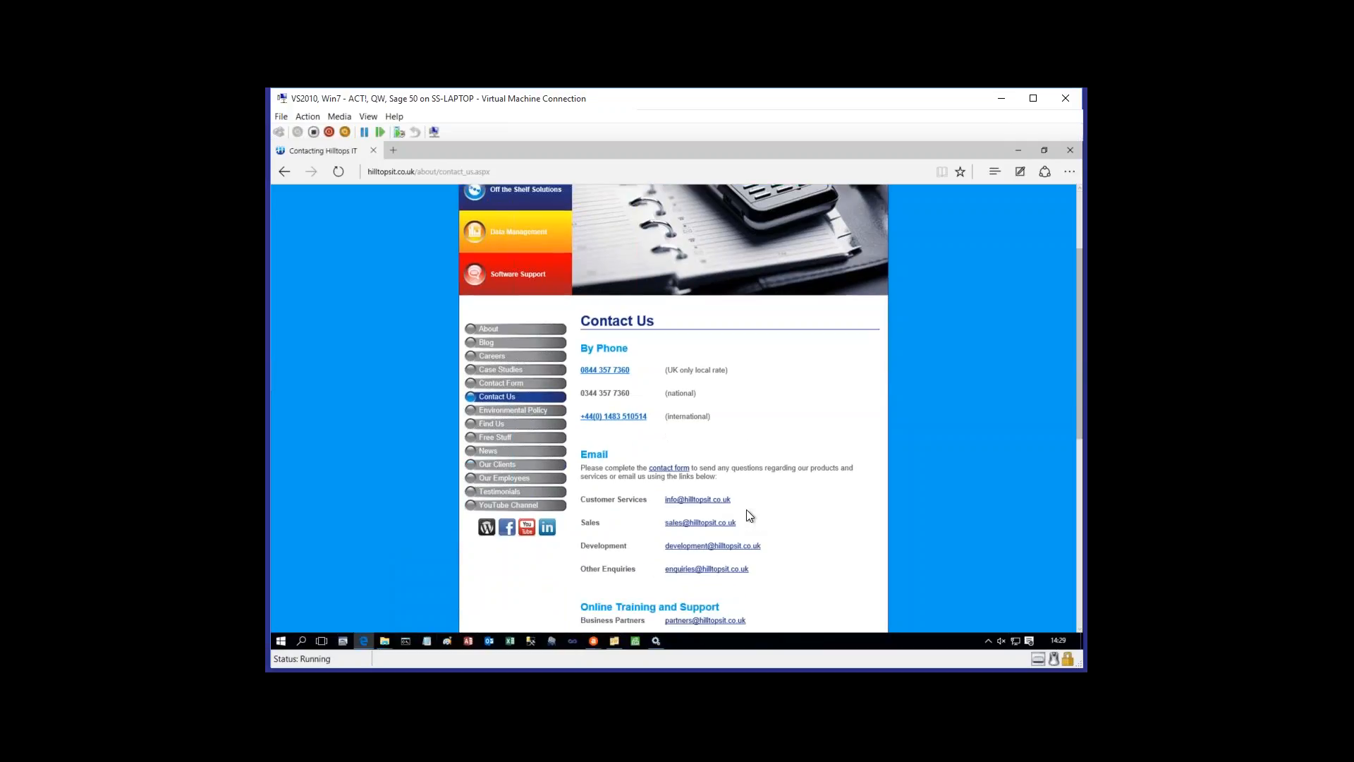
scroll(748, 512, "down", 2)
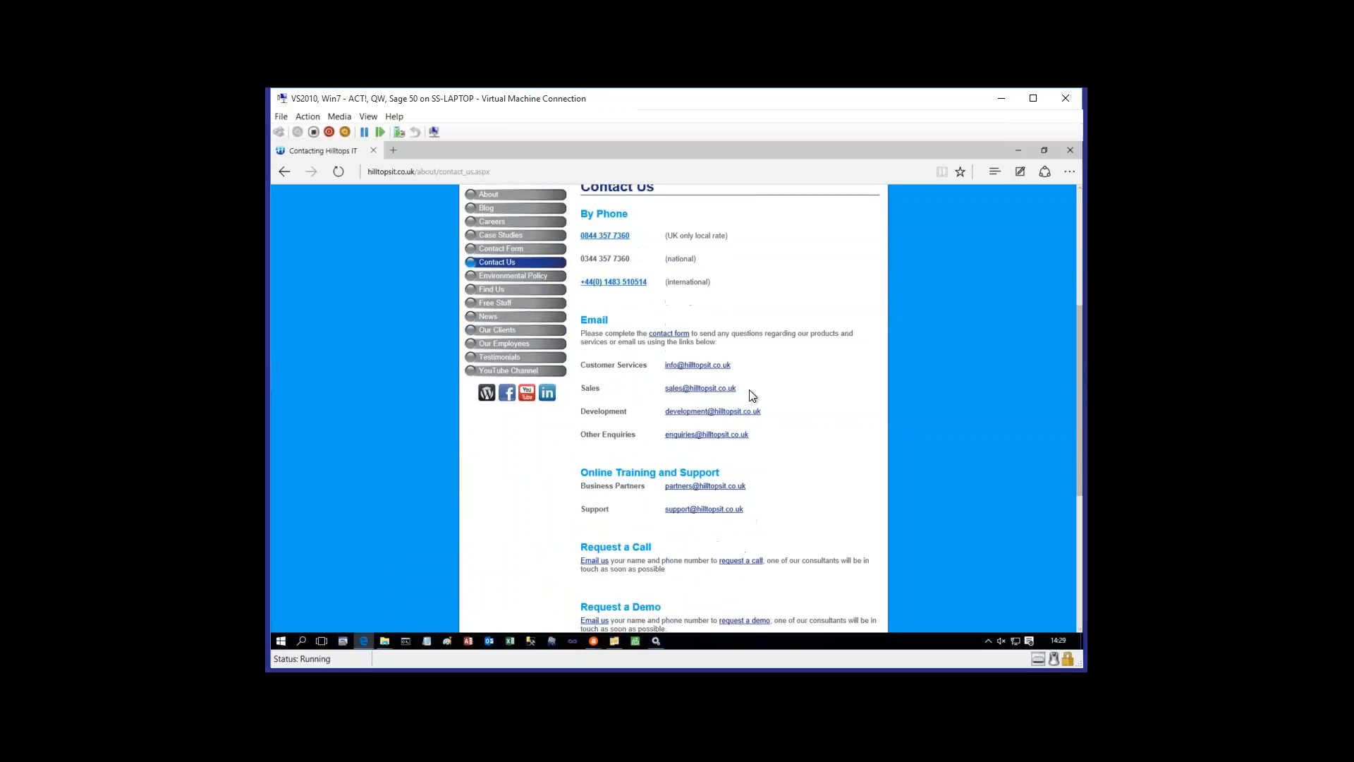